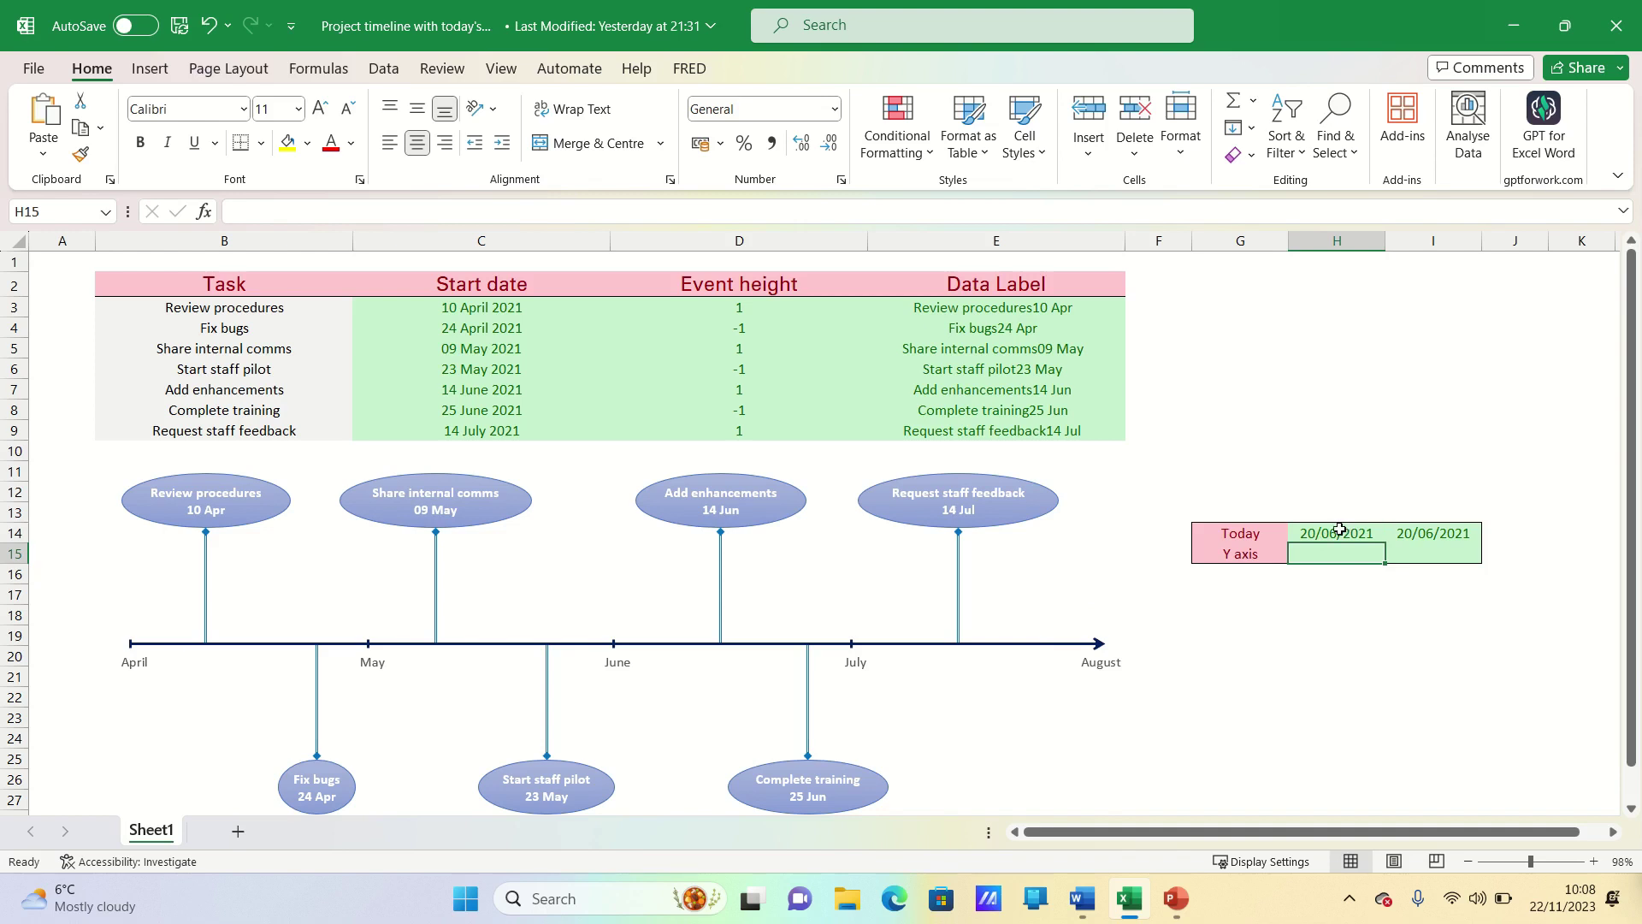
Enter -10 in H15 and 10 in I15 as the Today table's Y axis values
type("-10")
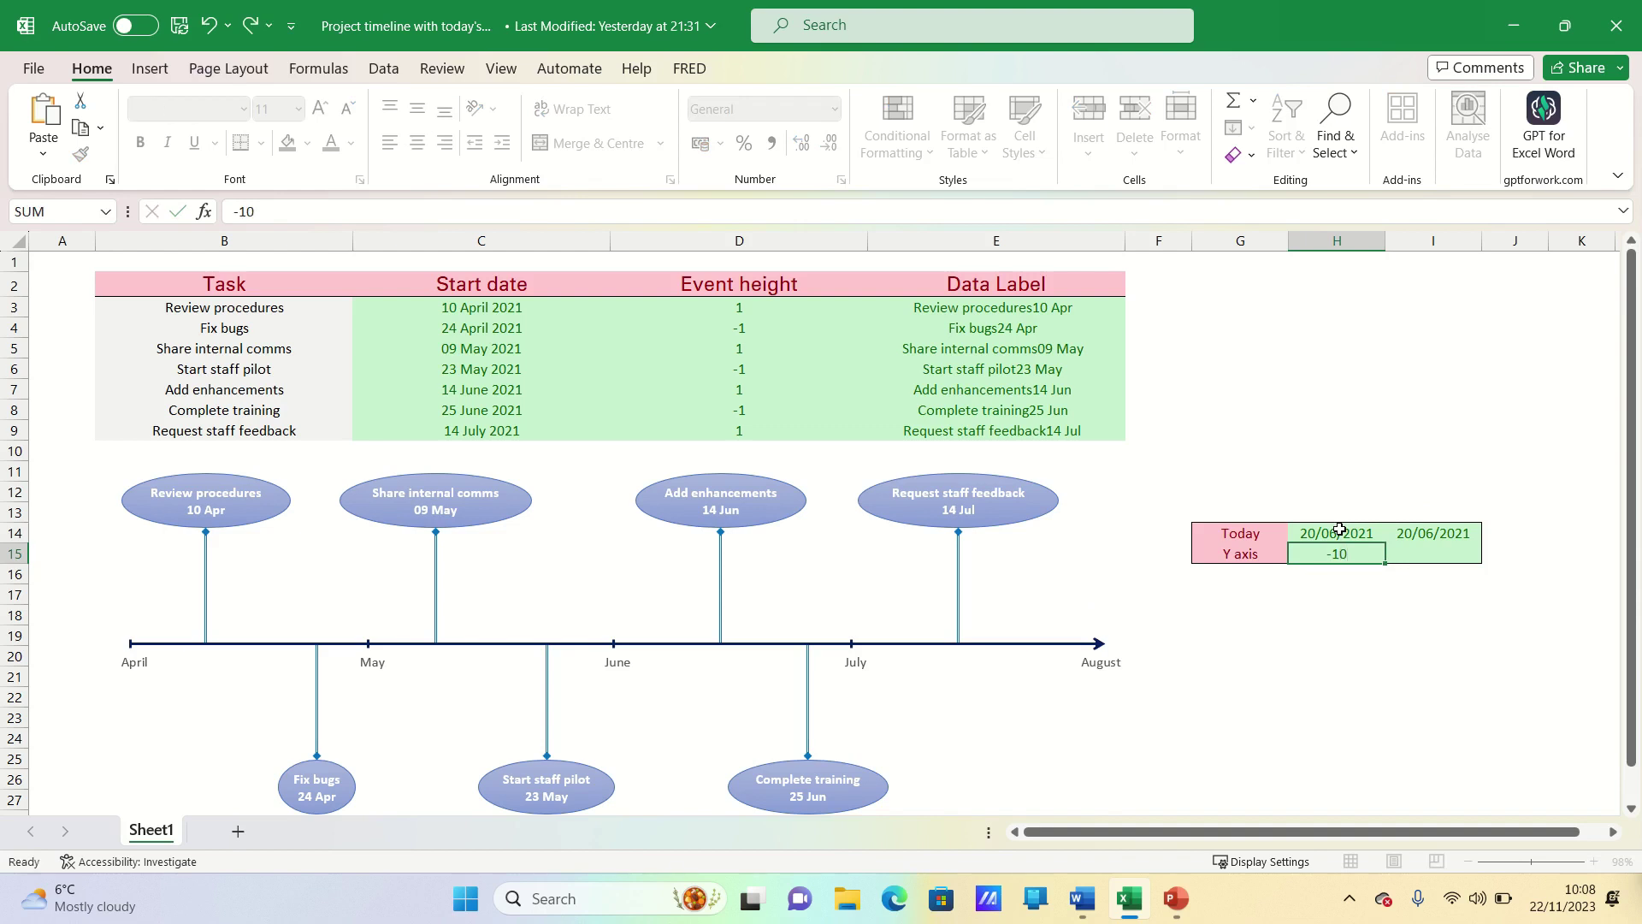
key("Tab")
type("10")
key("Return")
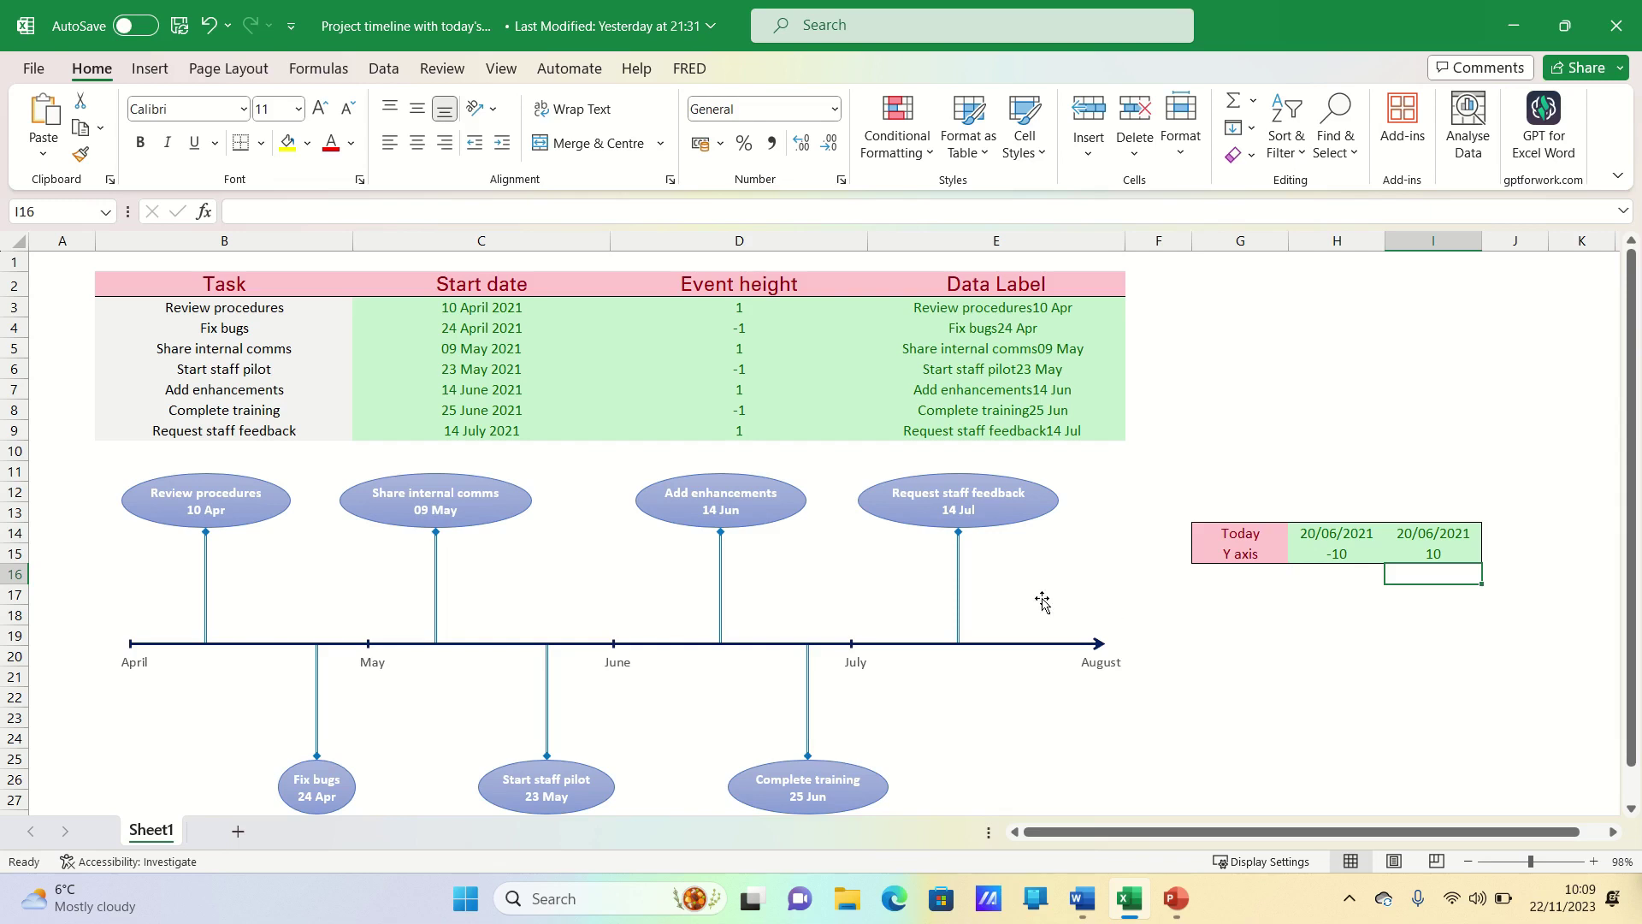
Through Select Data, add a new chart series named 'Today' with a placeholder value of 1
left_click(1080, 476)
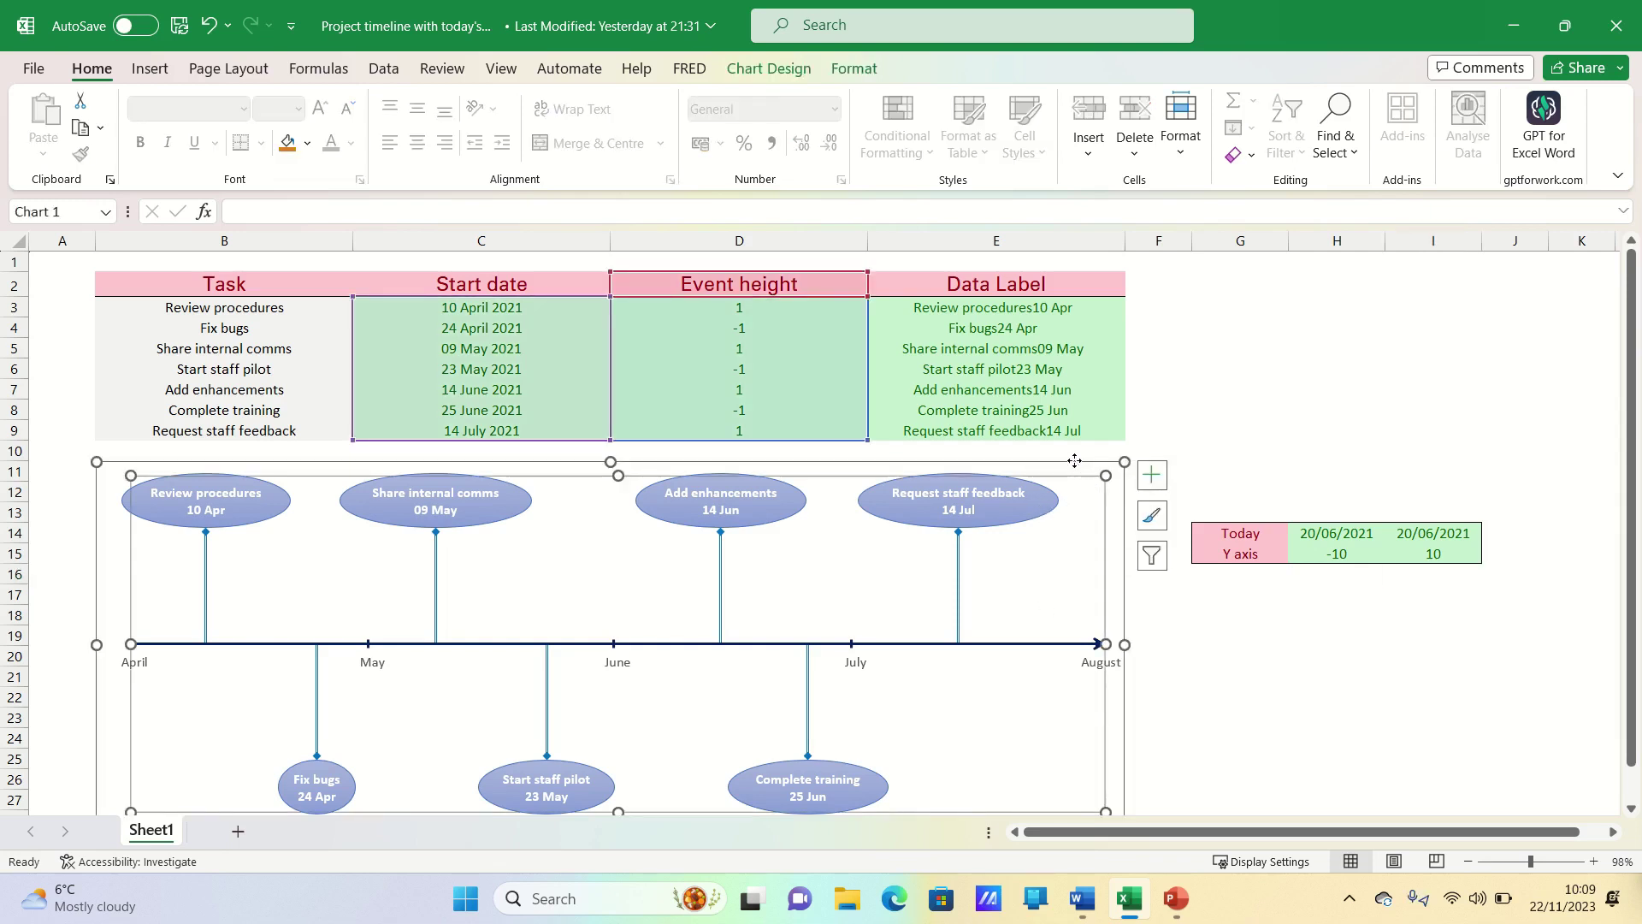
right_click(1075, 468)
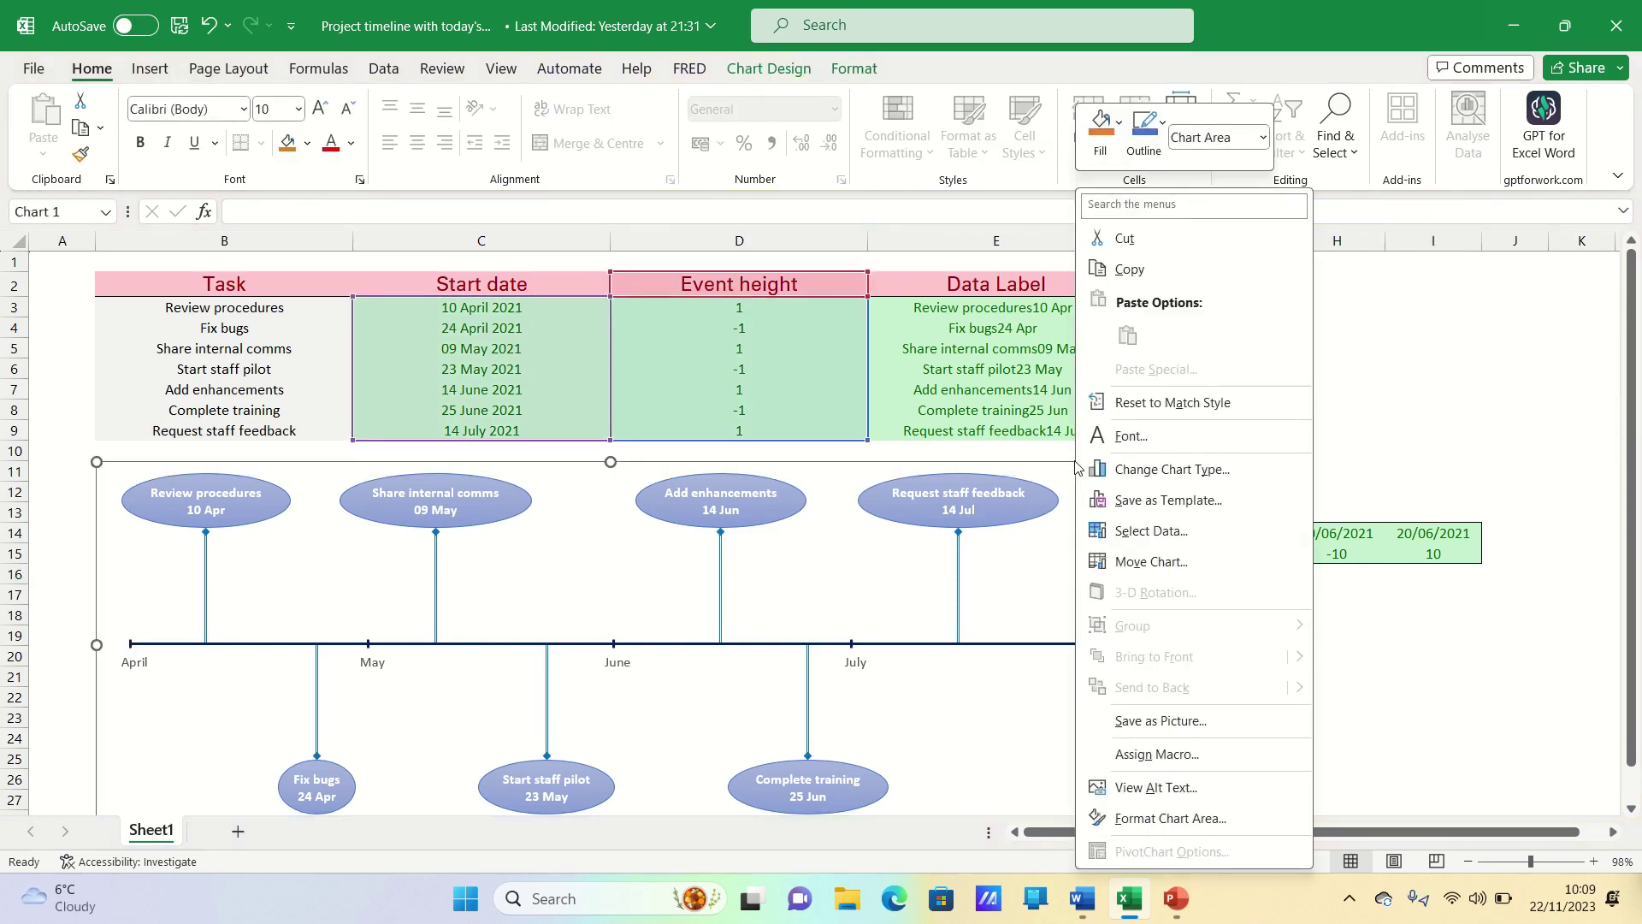
left_click(1156, 539)
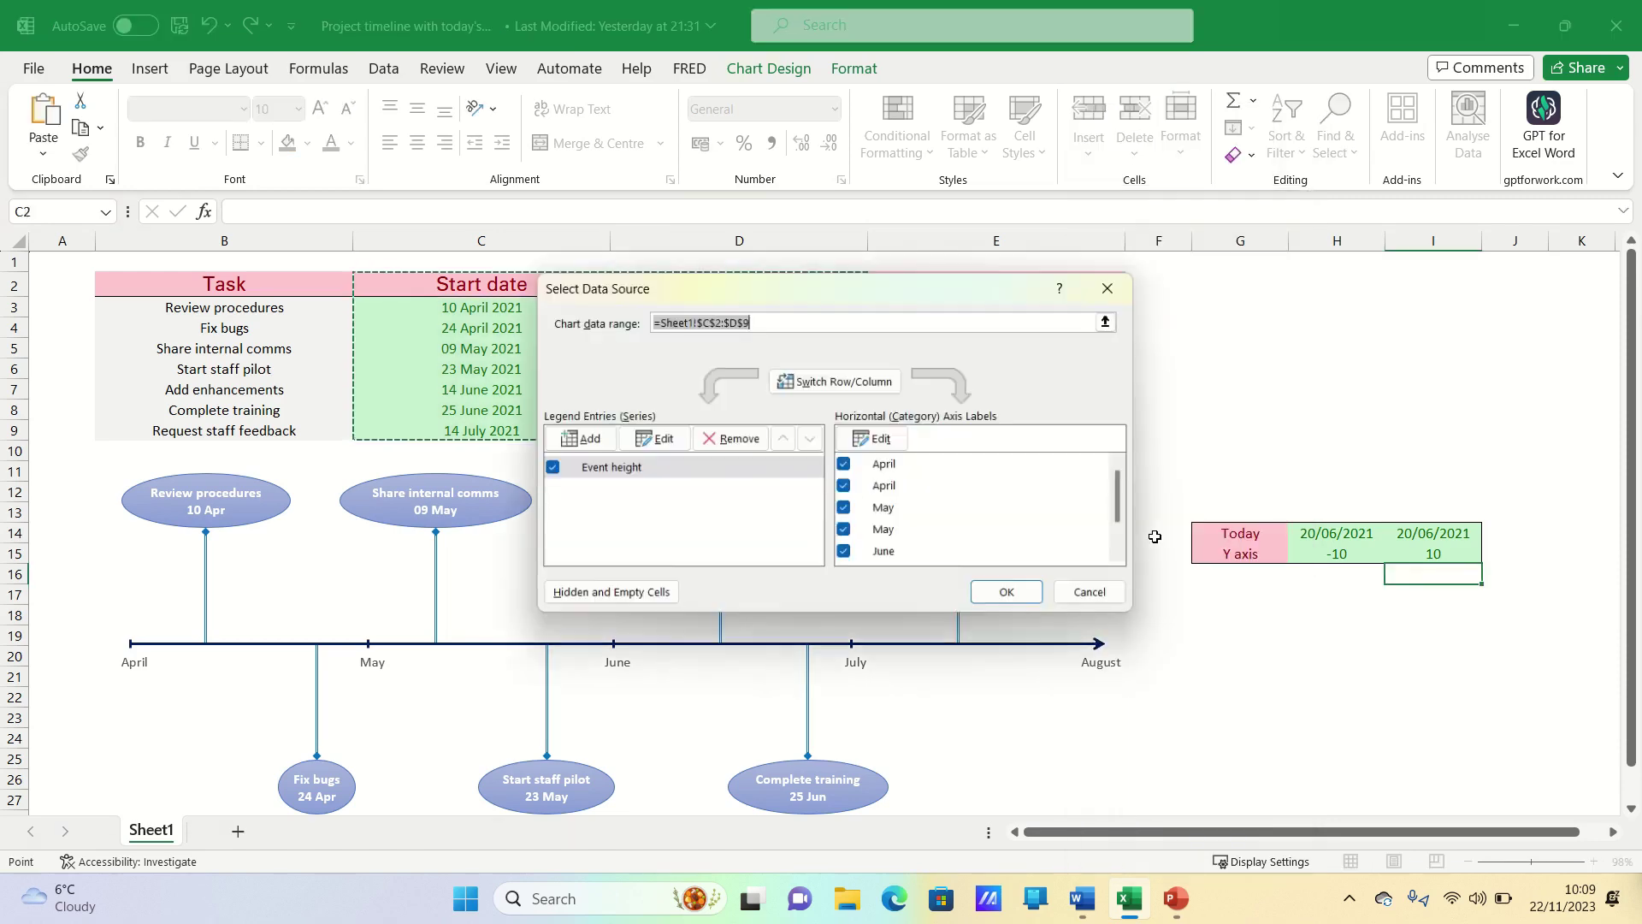
left_click(595, 440)
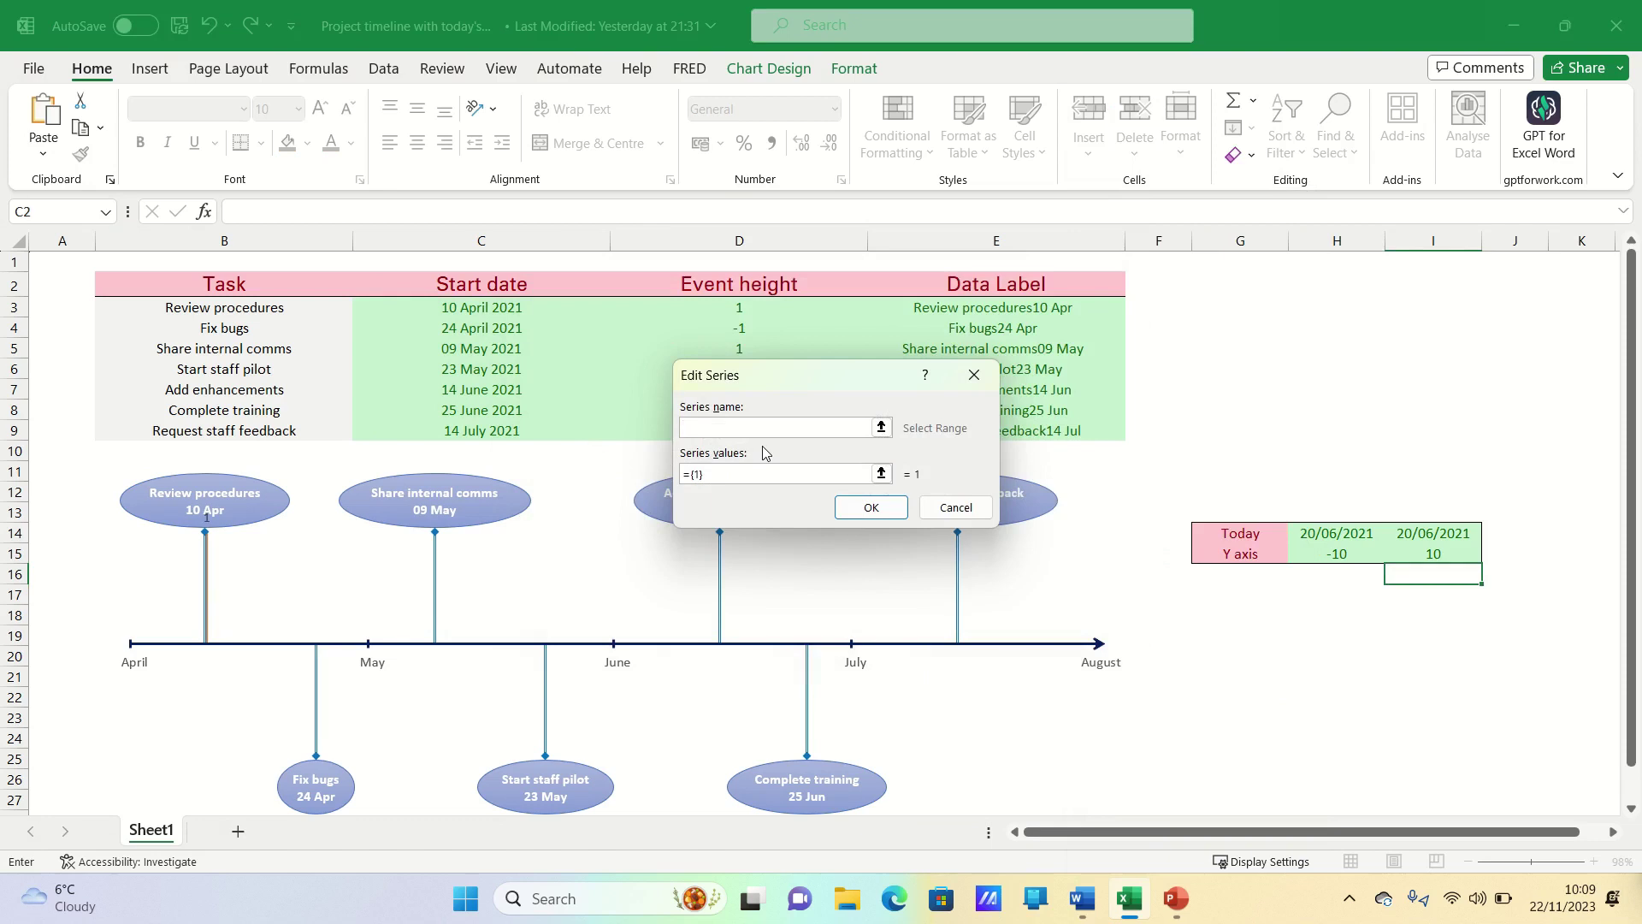
type("Today")
key("Tab")
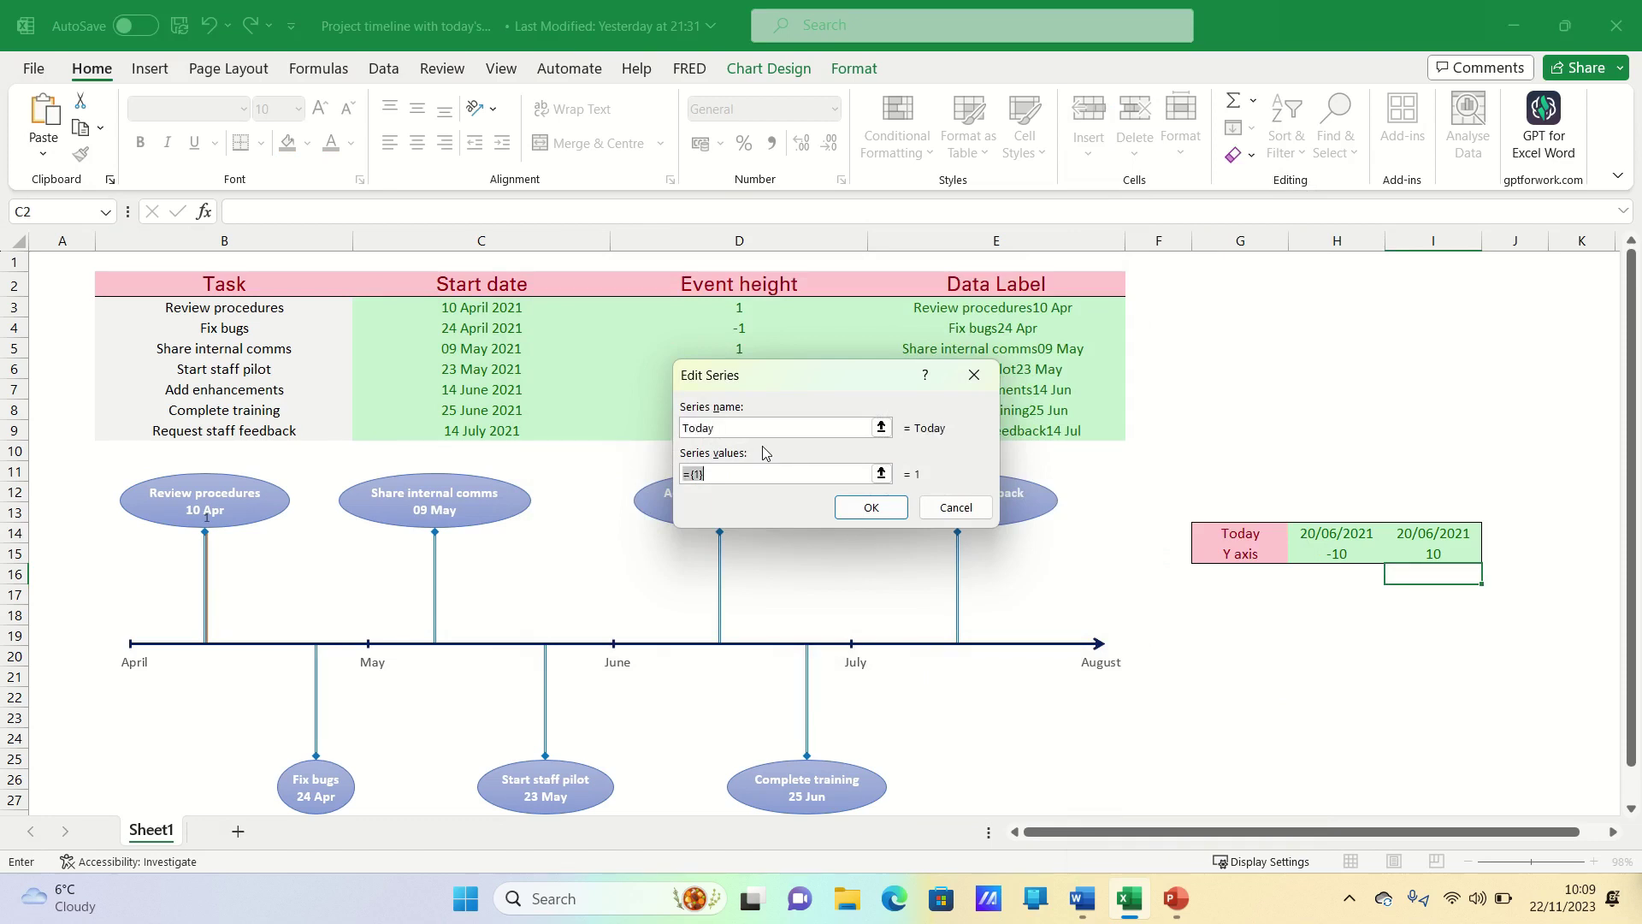
left_click(871, 508)
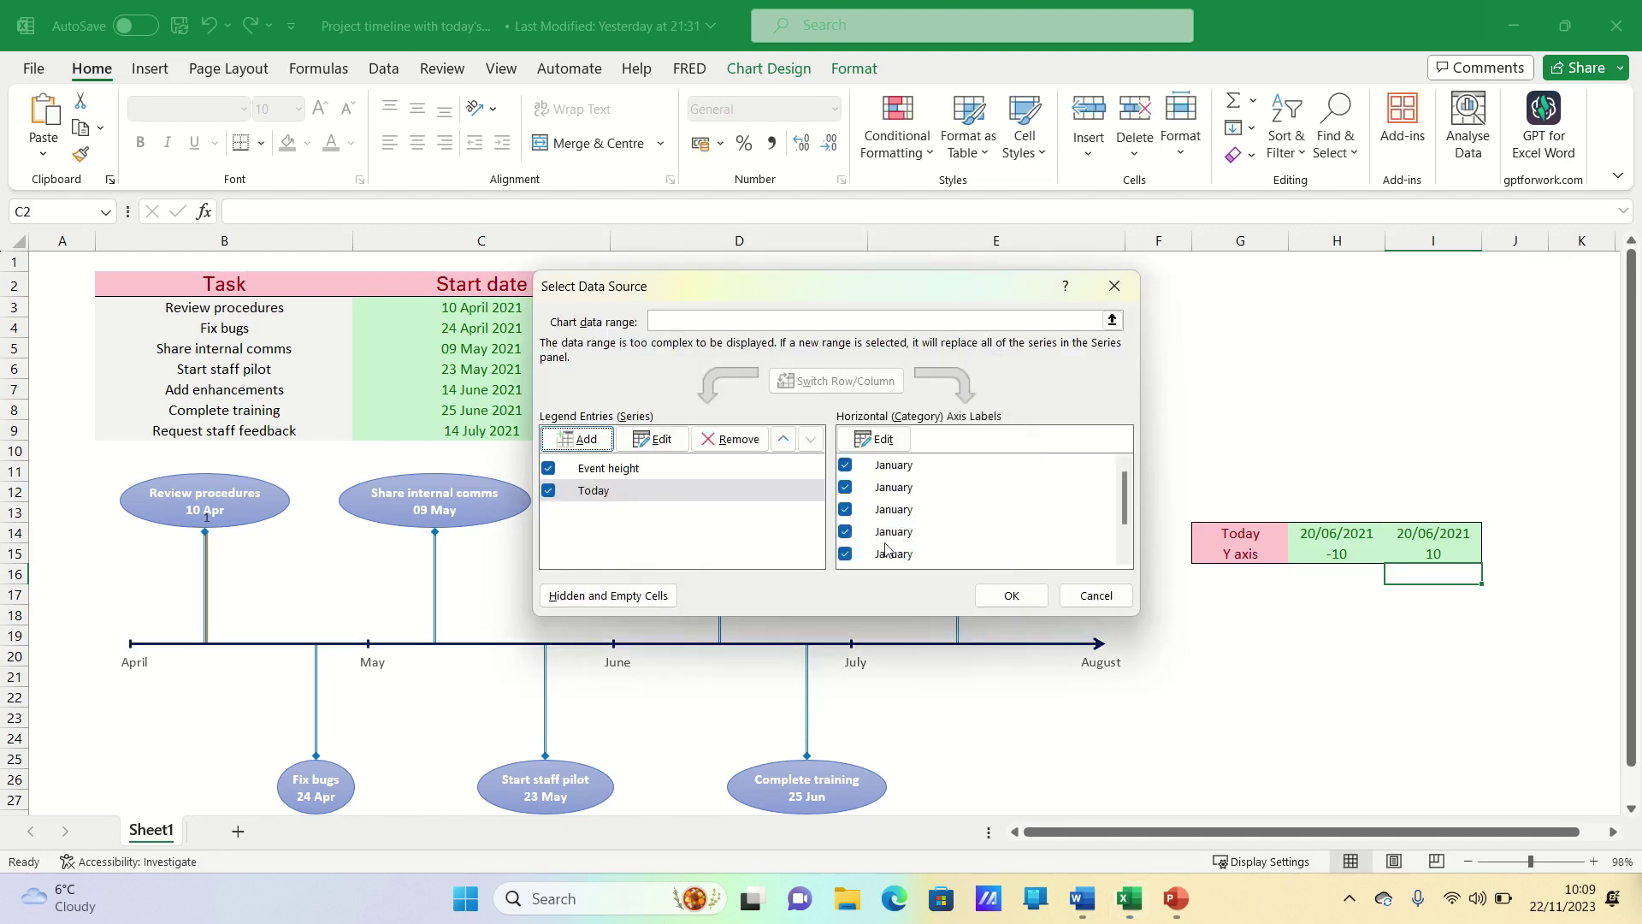
left_click(1014, 596)
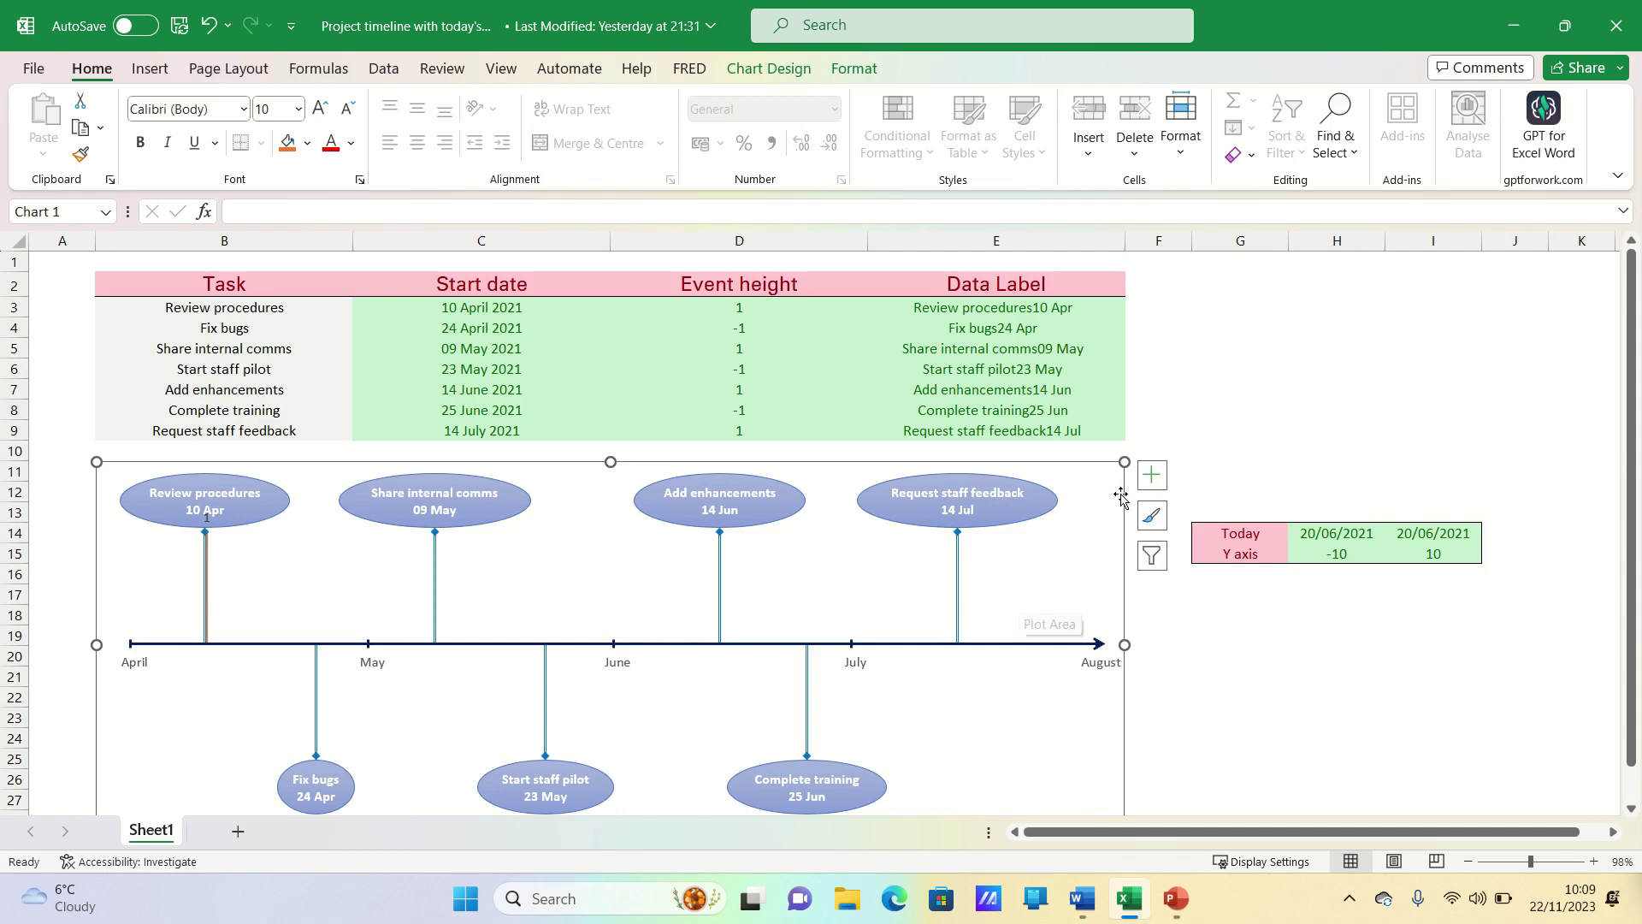
Change the chart to a Combo type with the Today series as Scatter with Straight Lines
right_click(1063, 466)
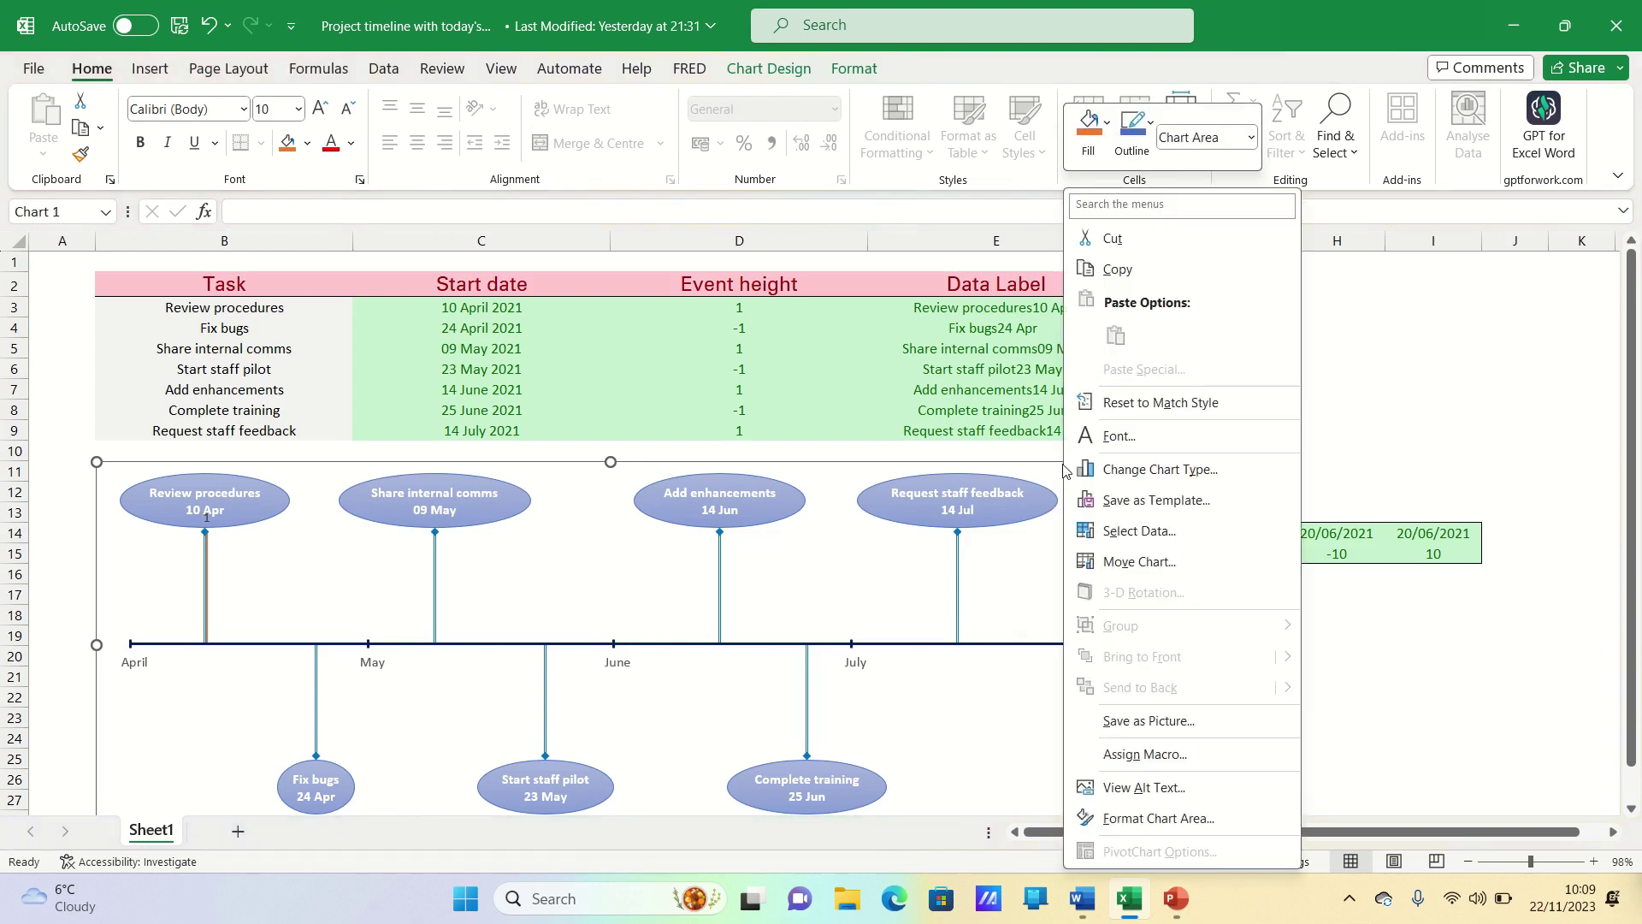
left_click(1169, 479)
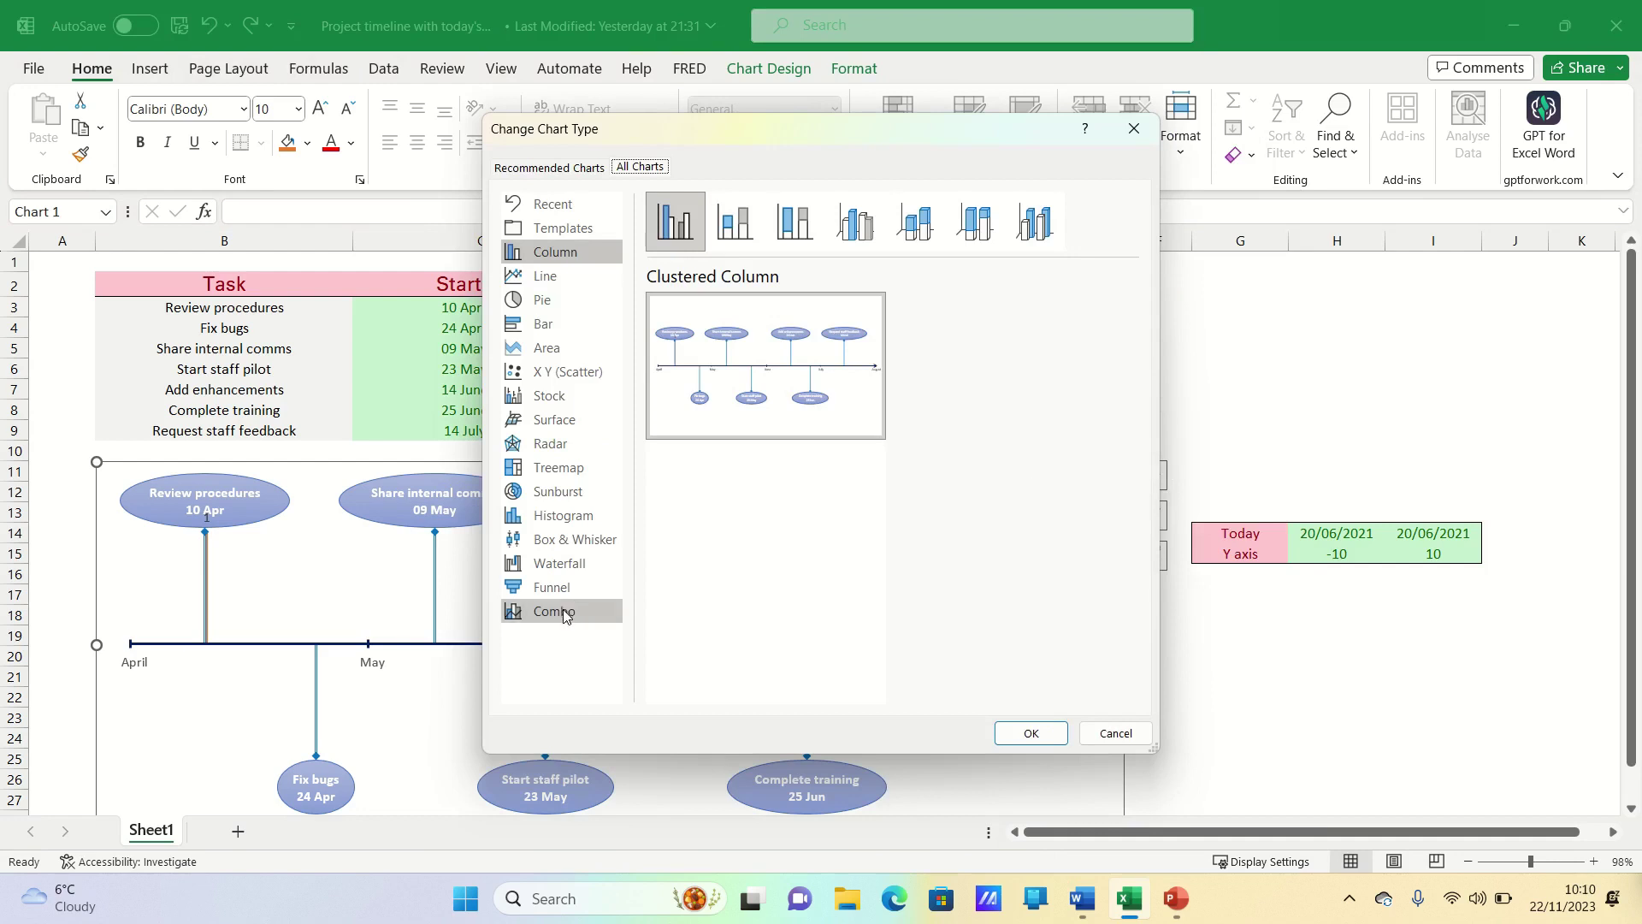
left_click(564, 616)
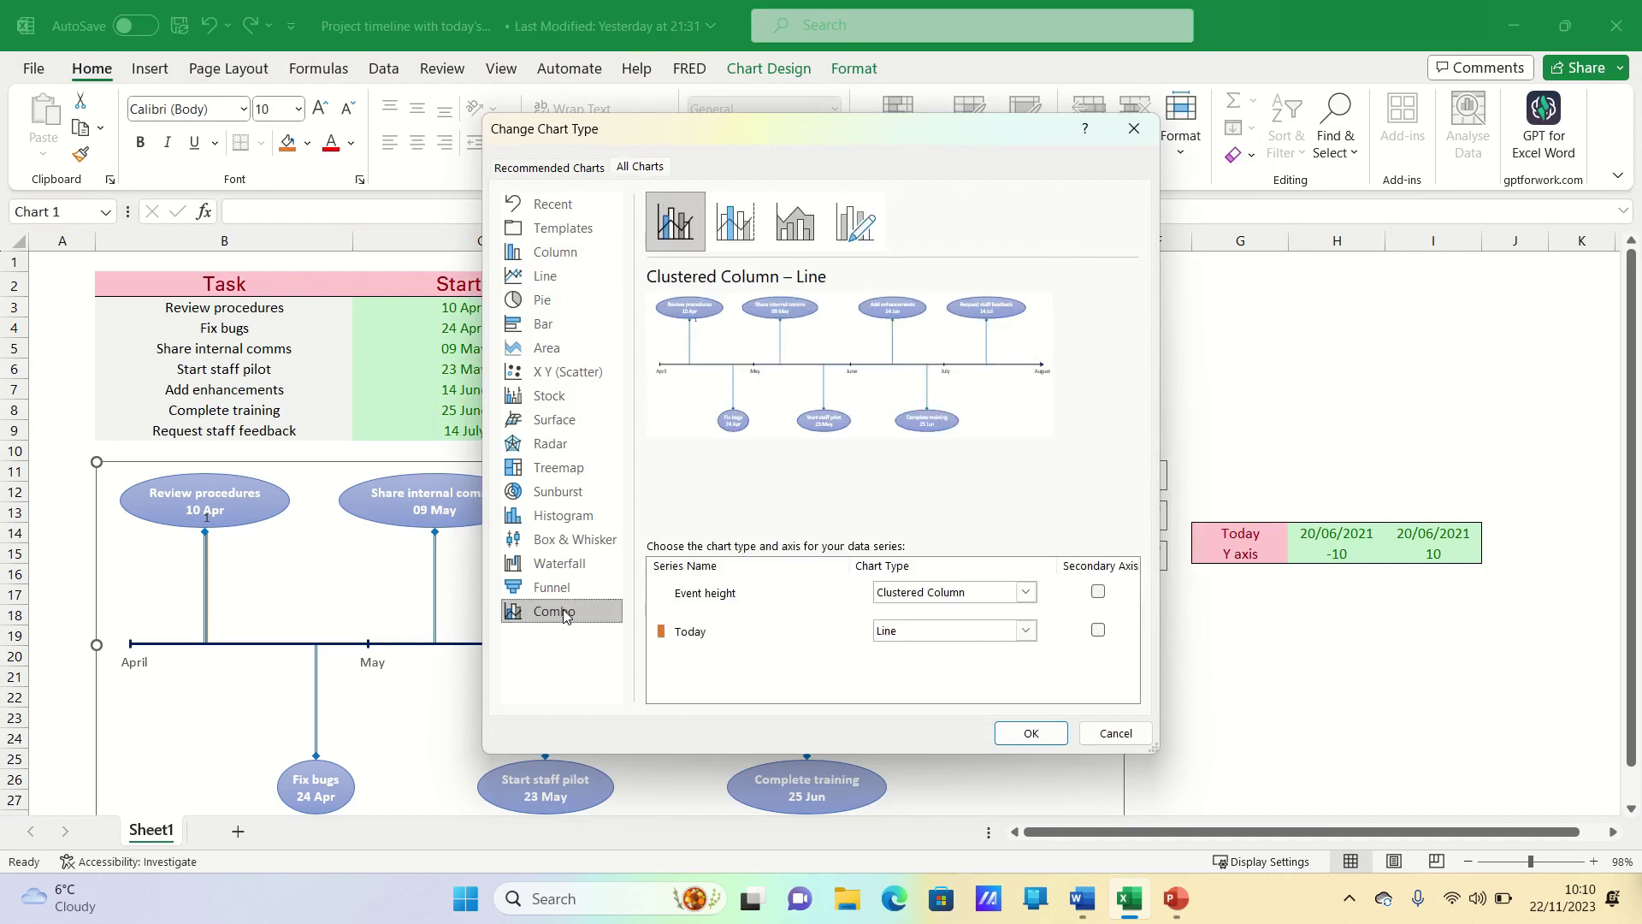
left_click(928, 633)
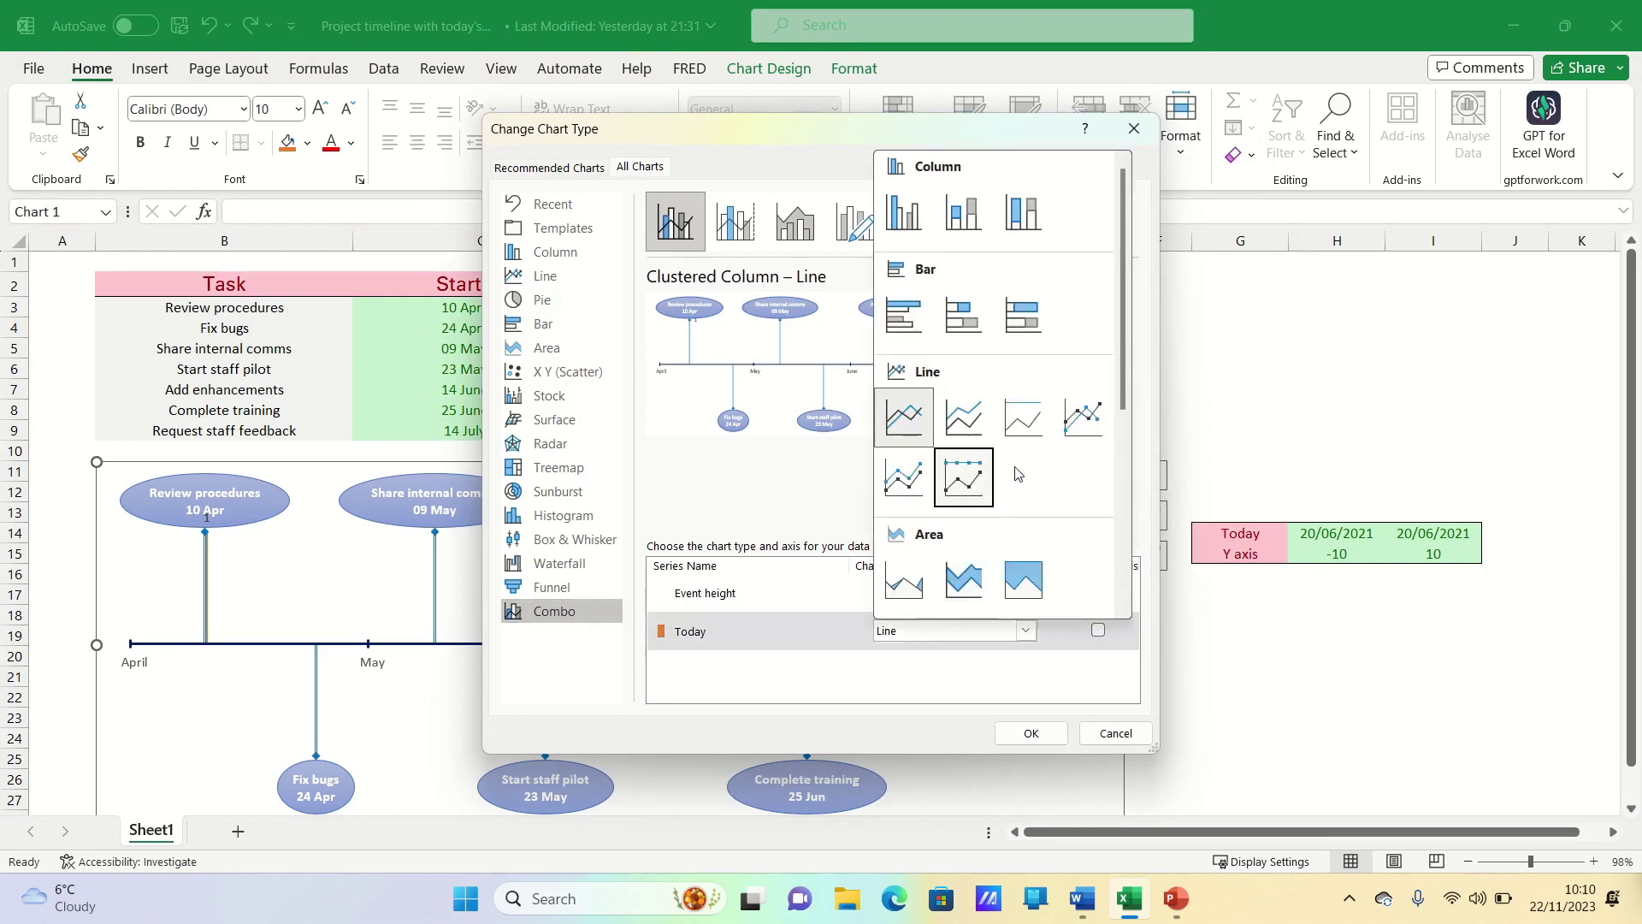
scroll(1018, 473, "down", 4)
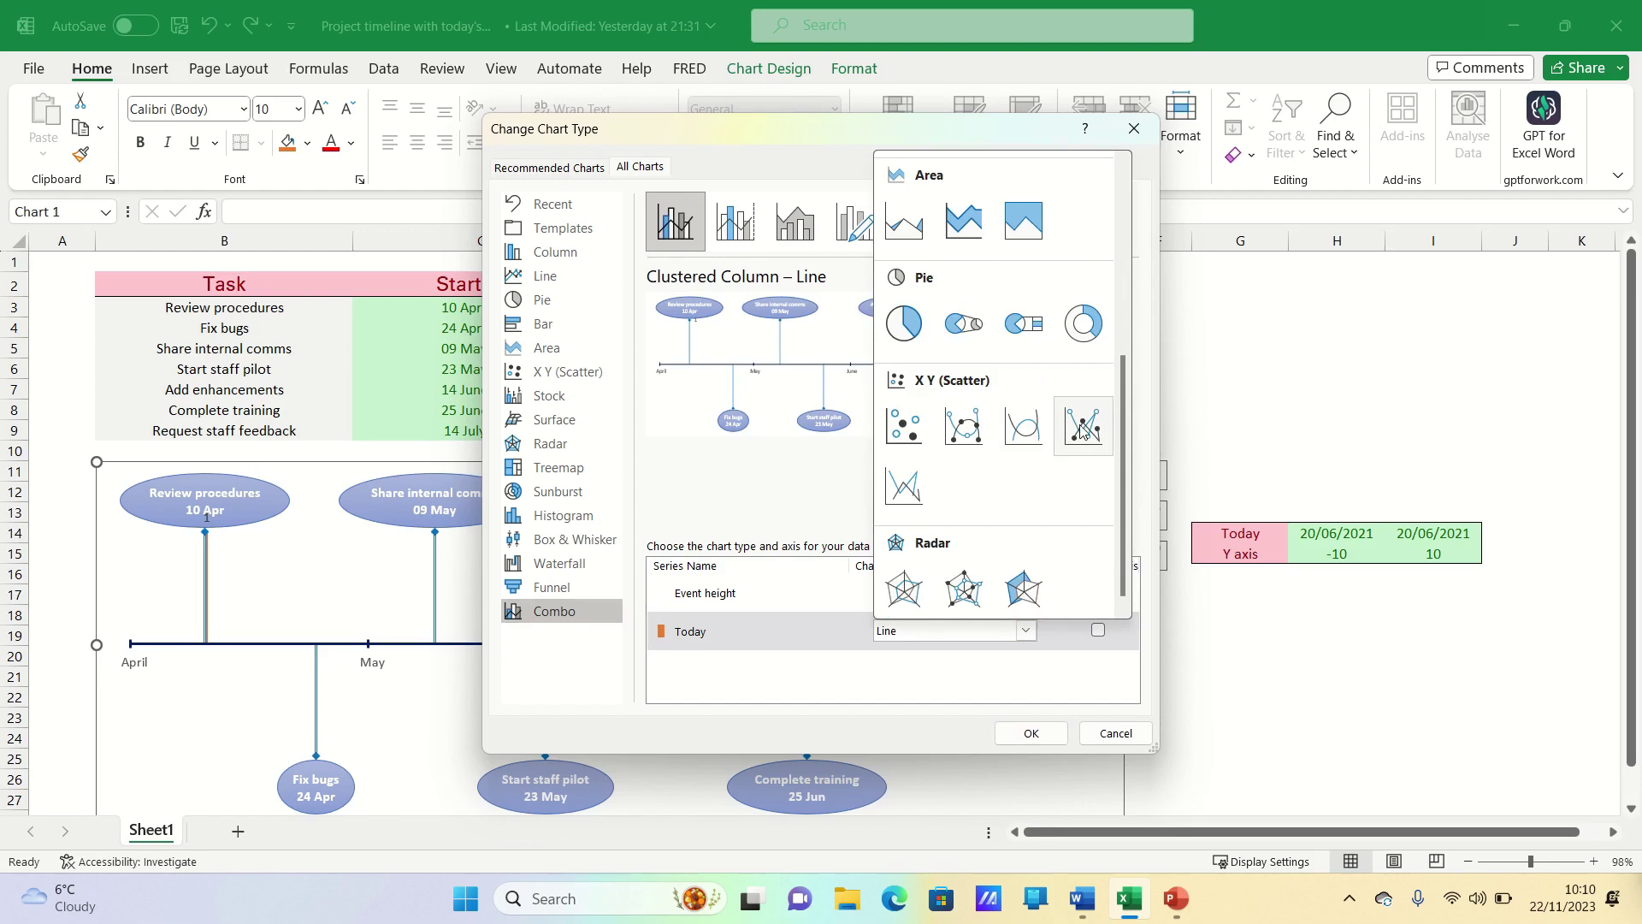
left_click(904, 487)
left_click(1030, 733)
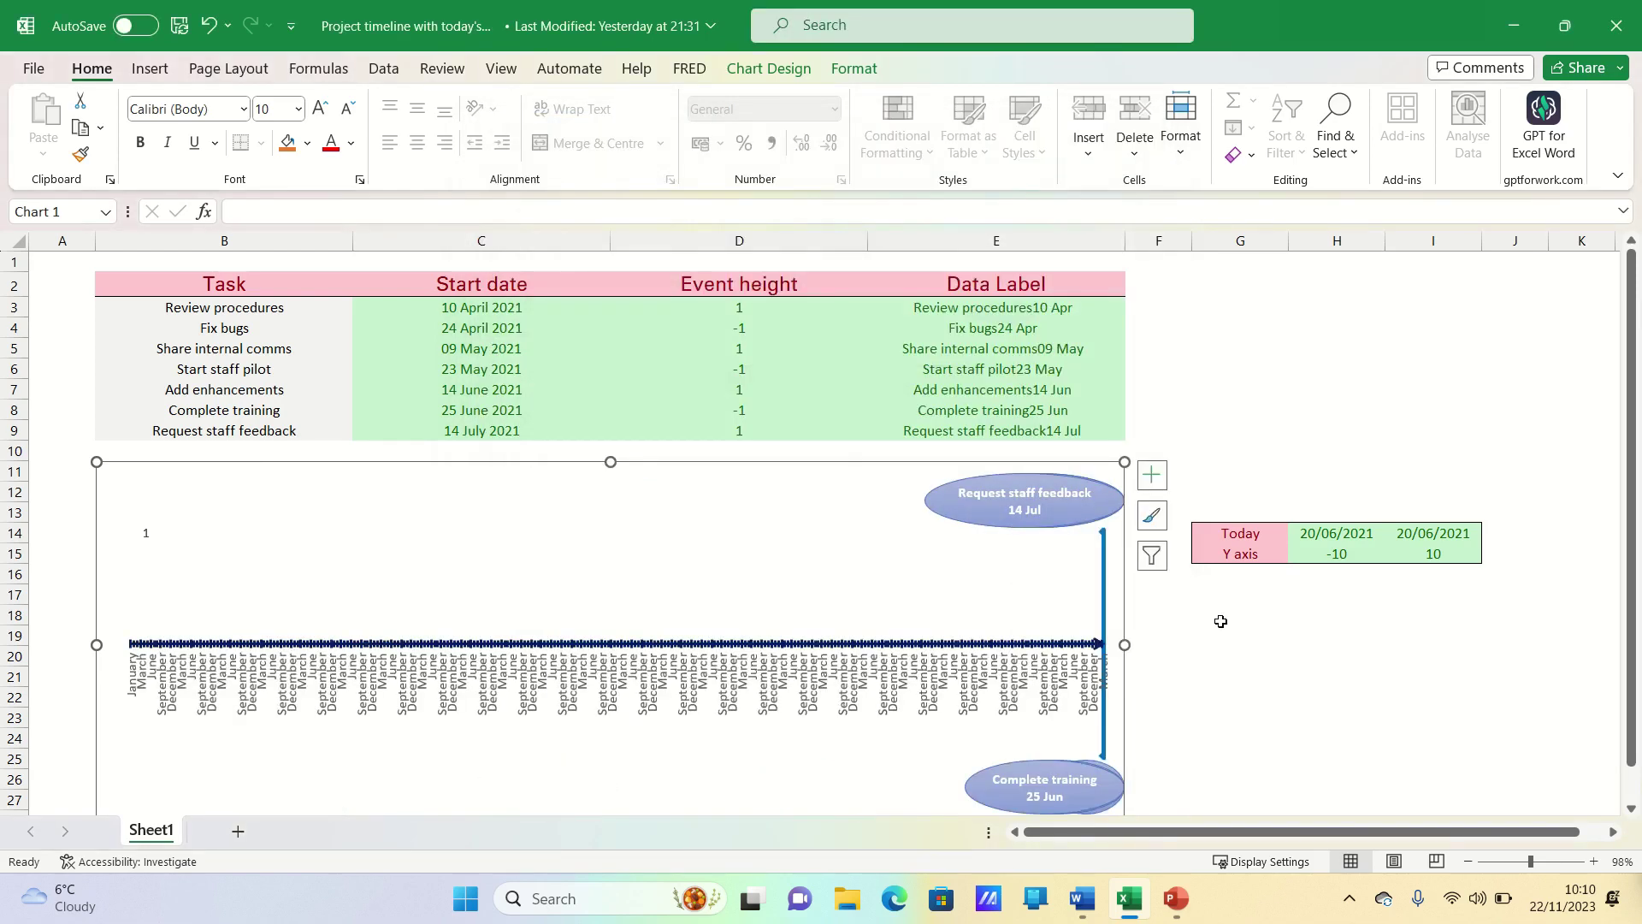
left_click(1242, 574)
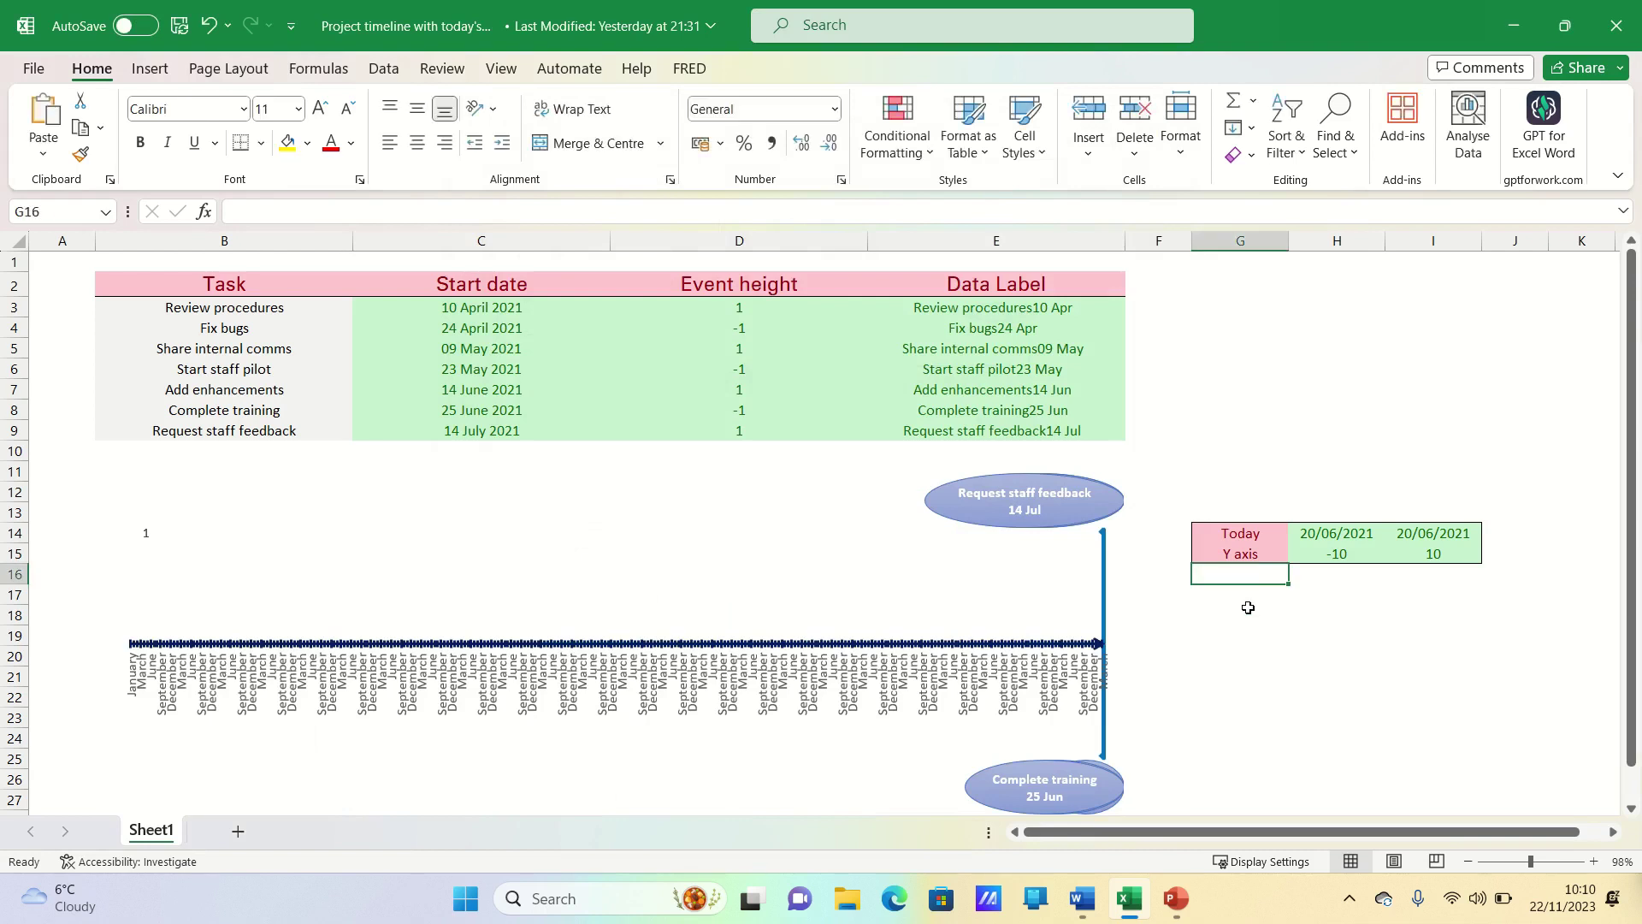
Edit the Today series so its X values use the dates in H14:I14
left_click(856, 510)
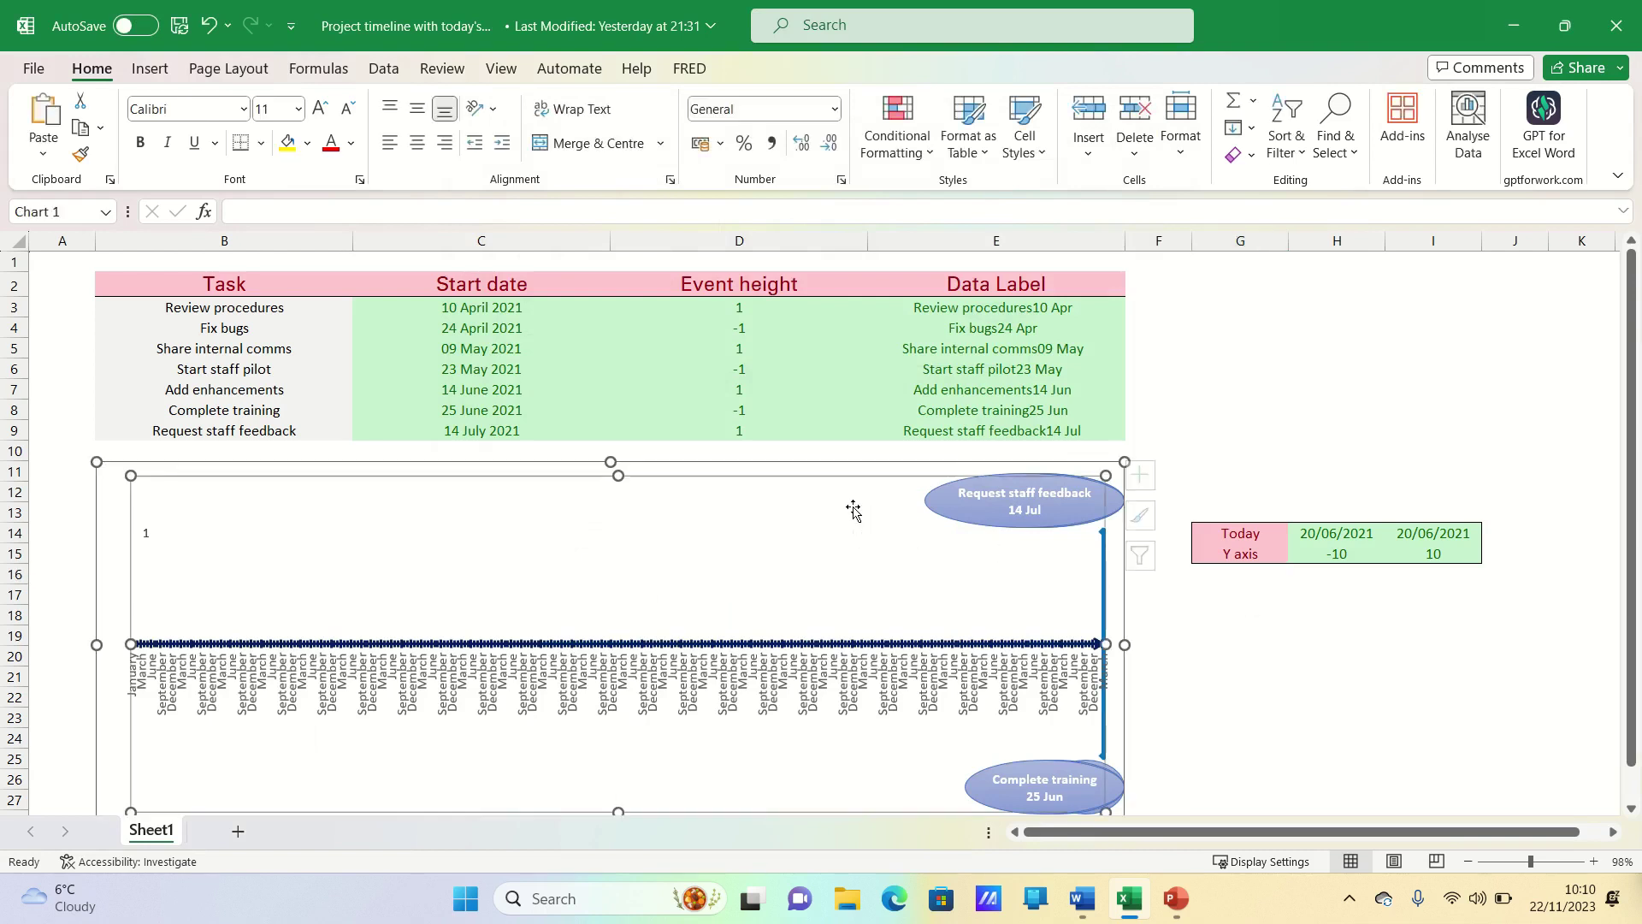
right_click(836, 469)
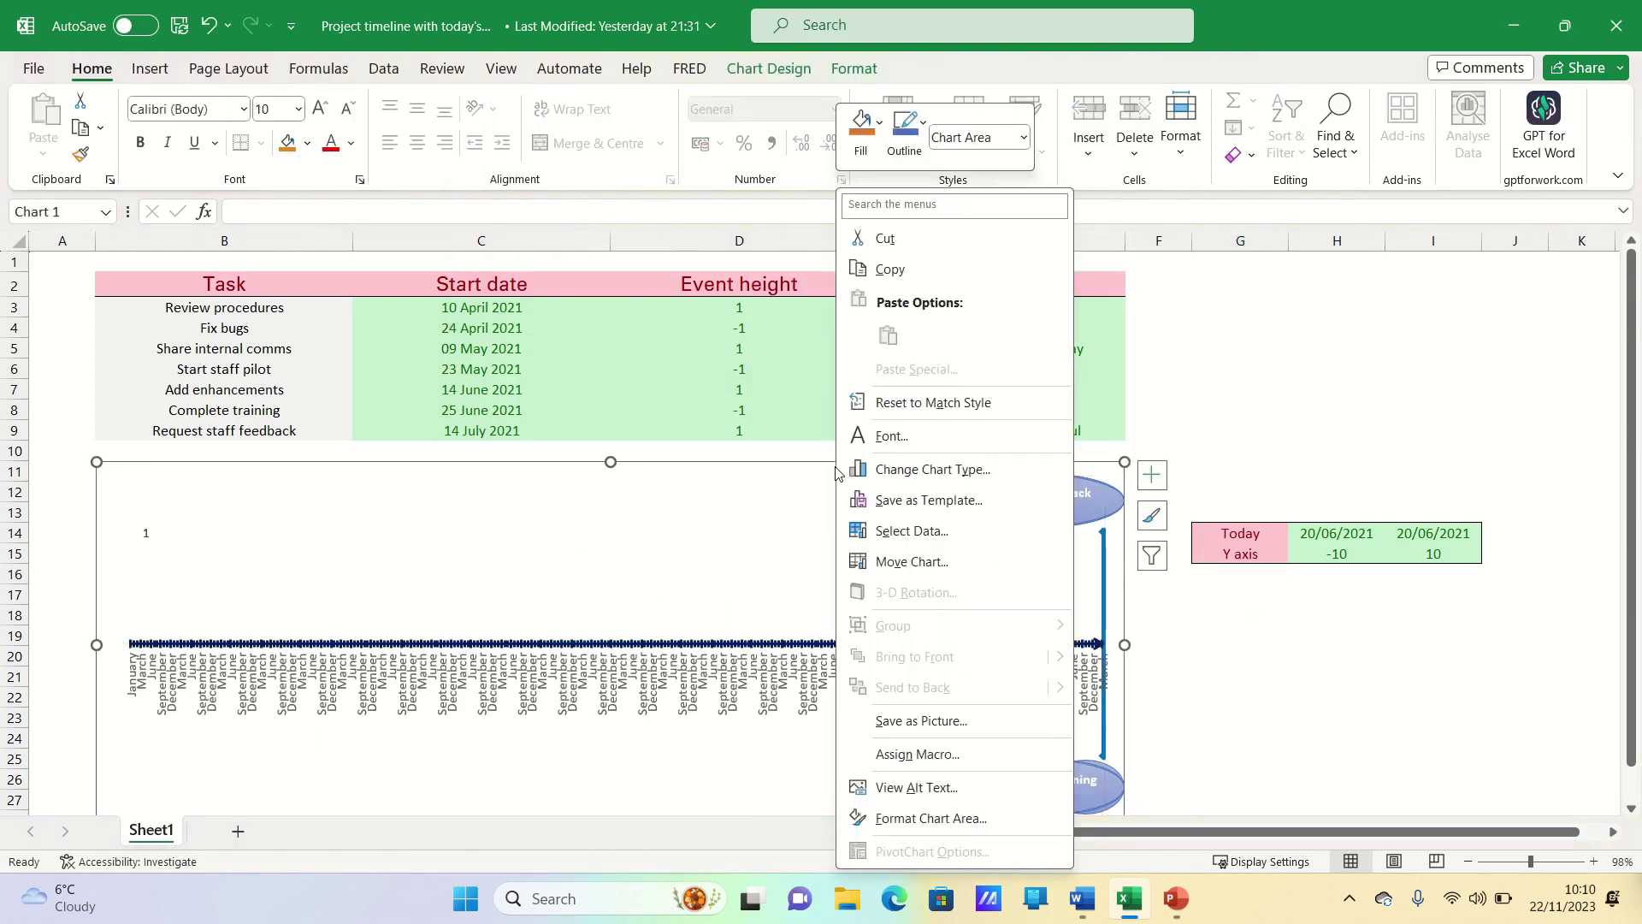
left_click(909, 531)
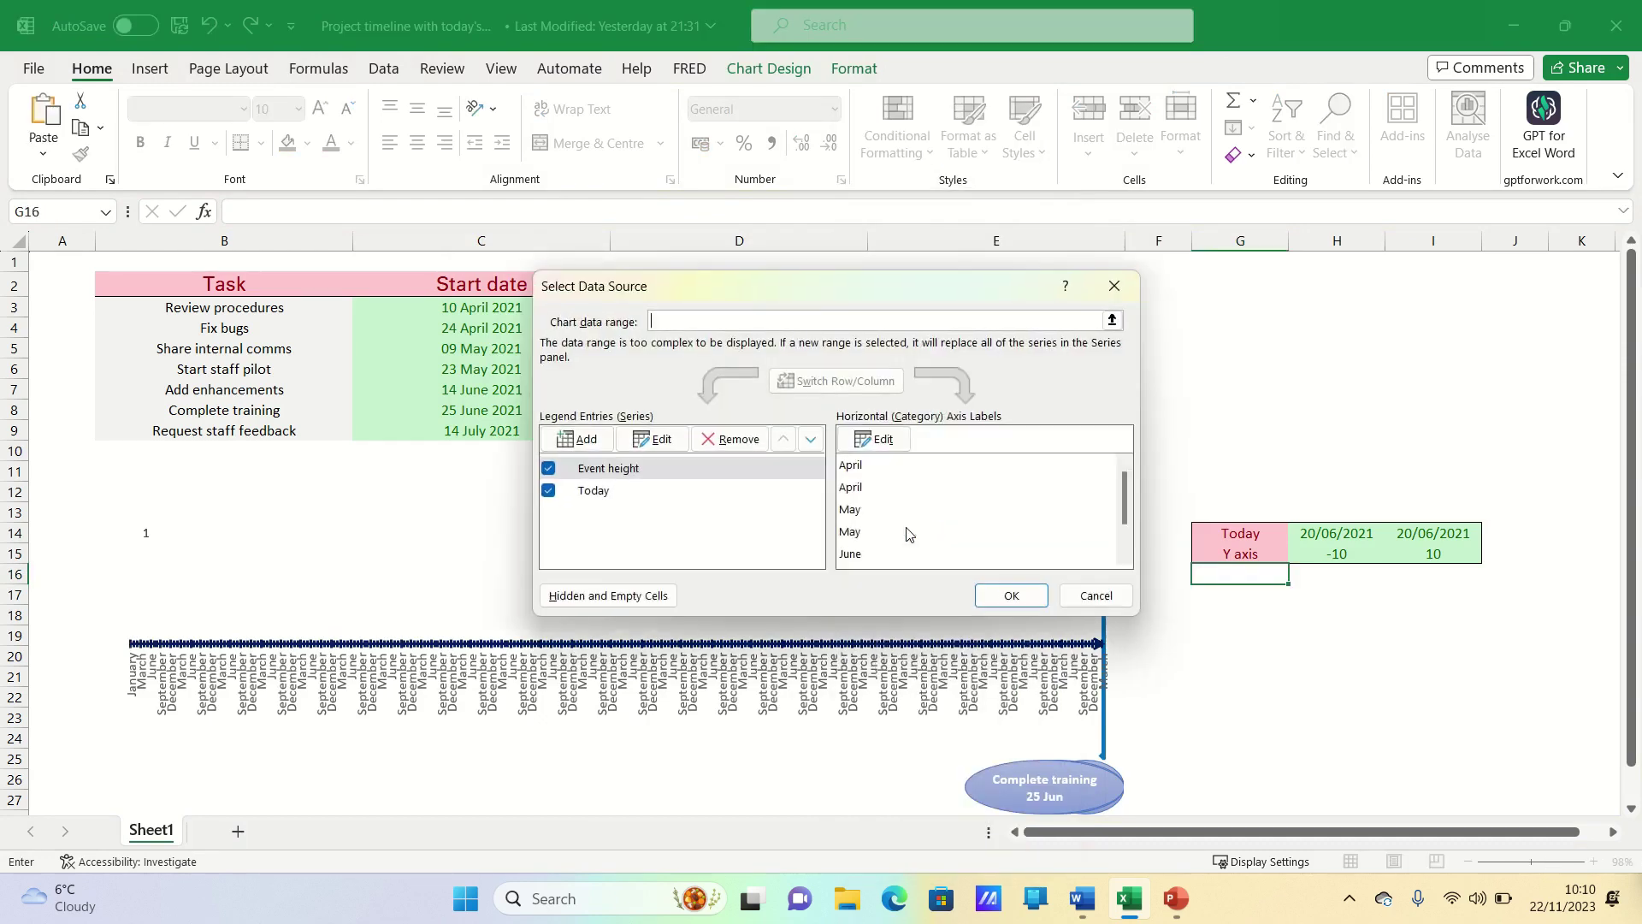
left_click(621, 494)
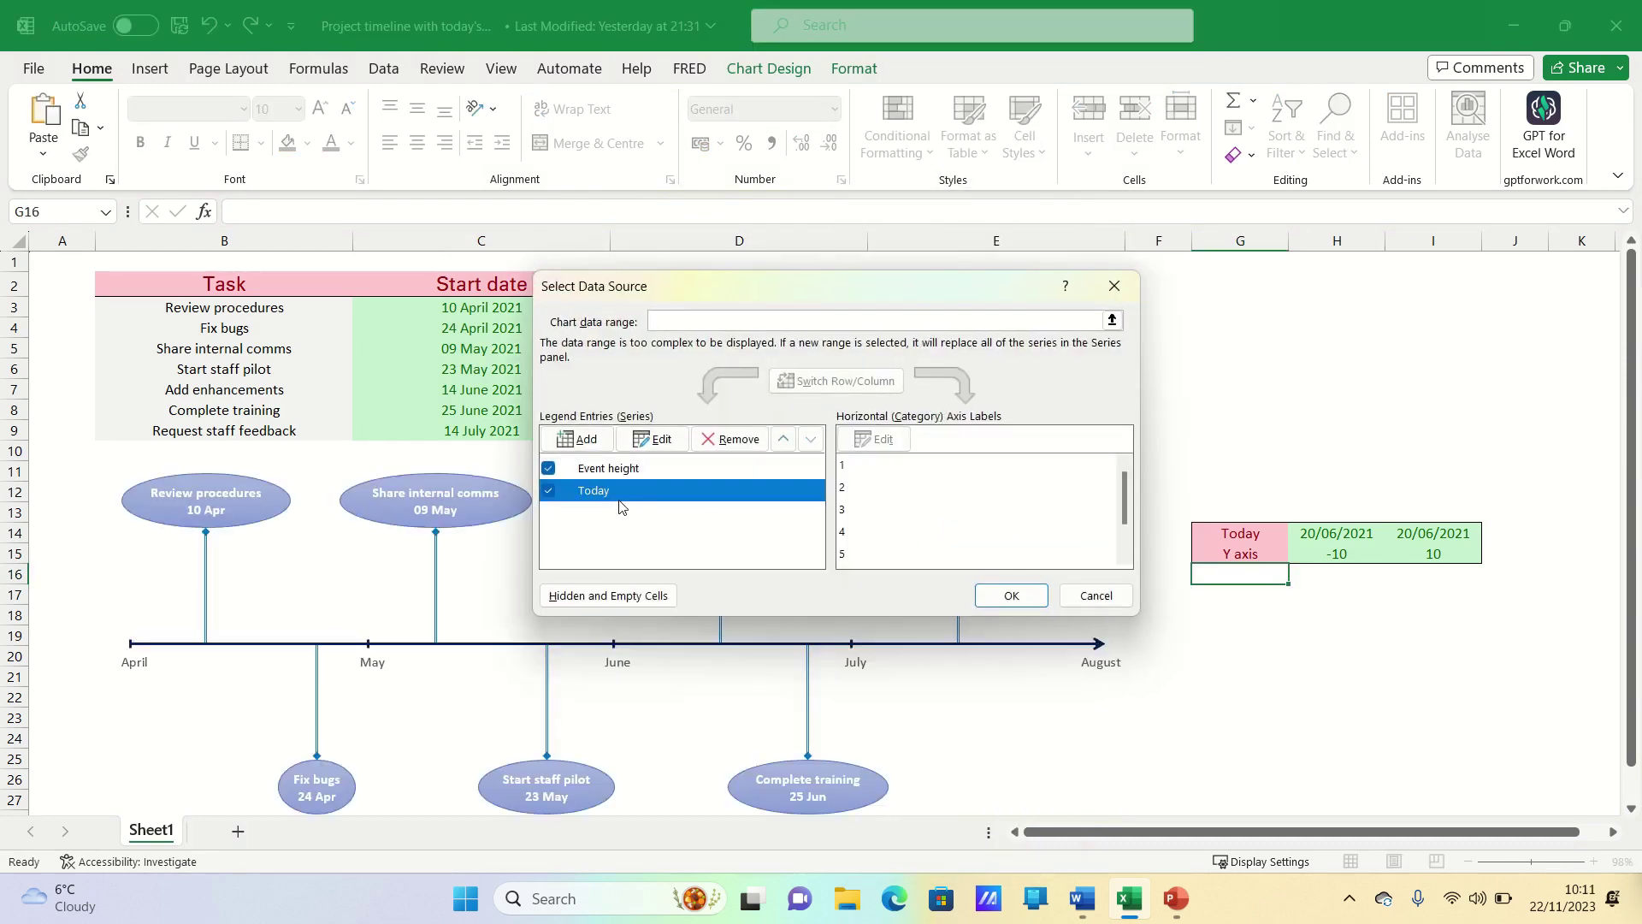
left_click(653, 440)
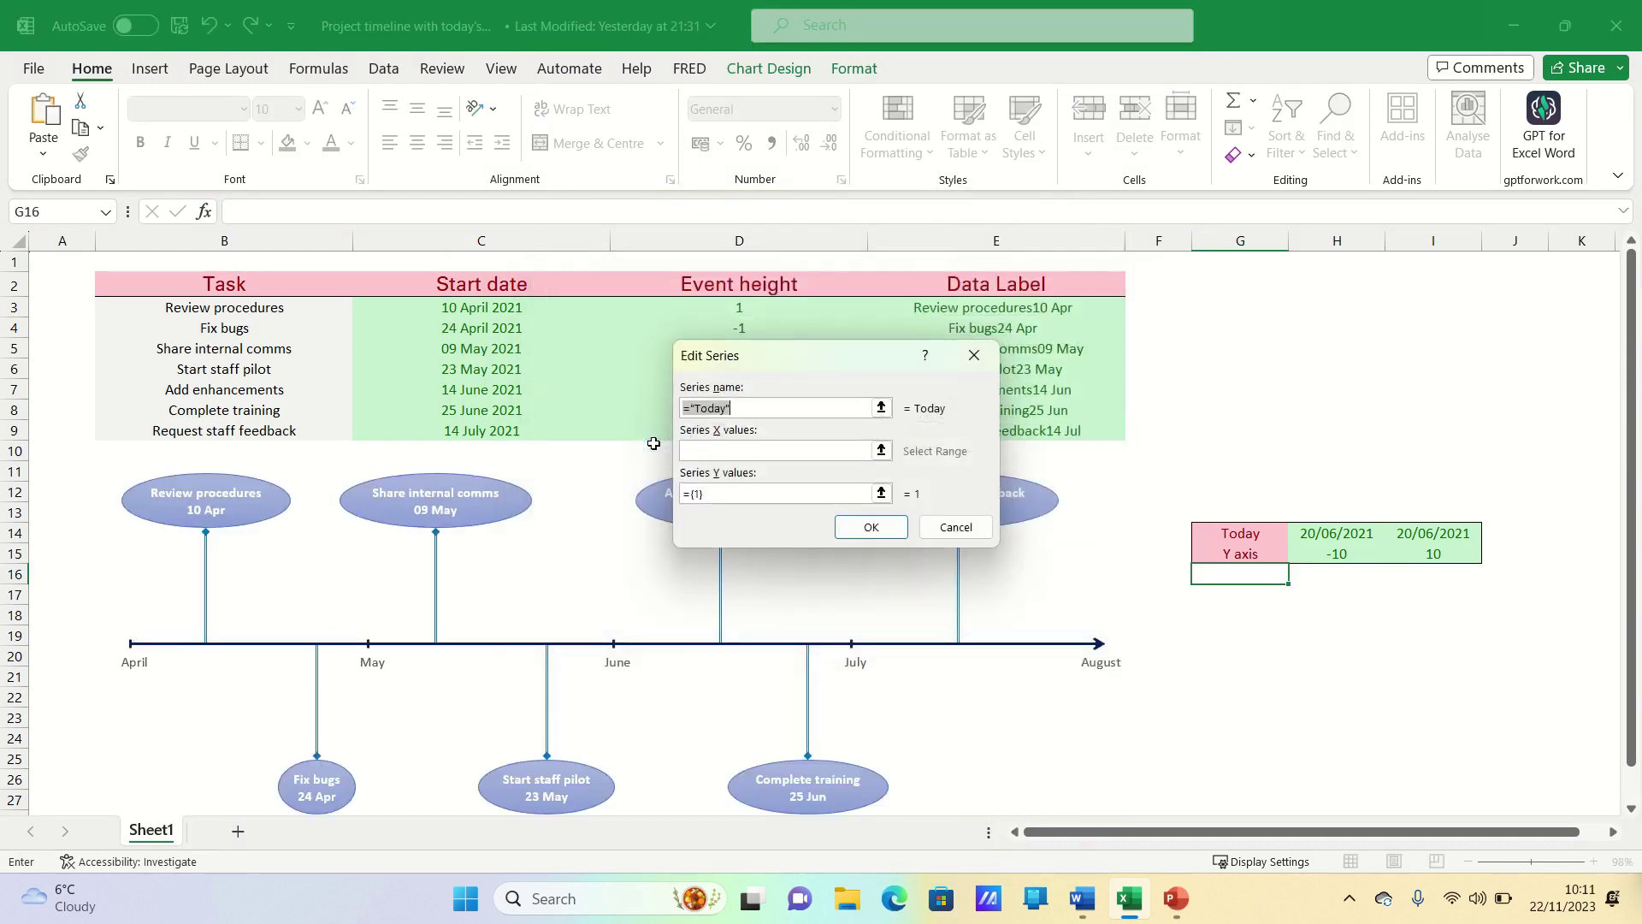
left_click(755, 451)
left_click(1360, 531)
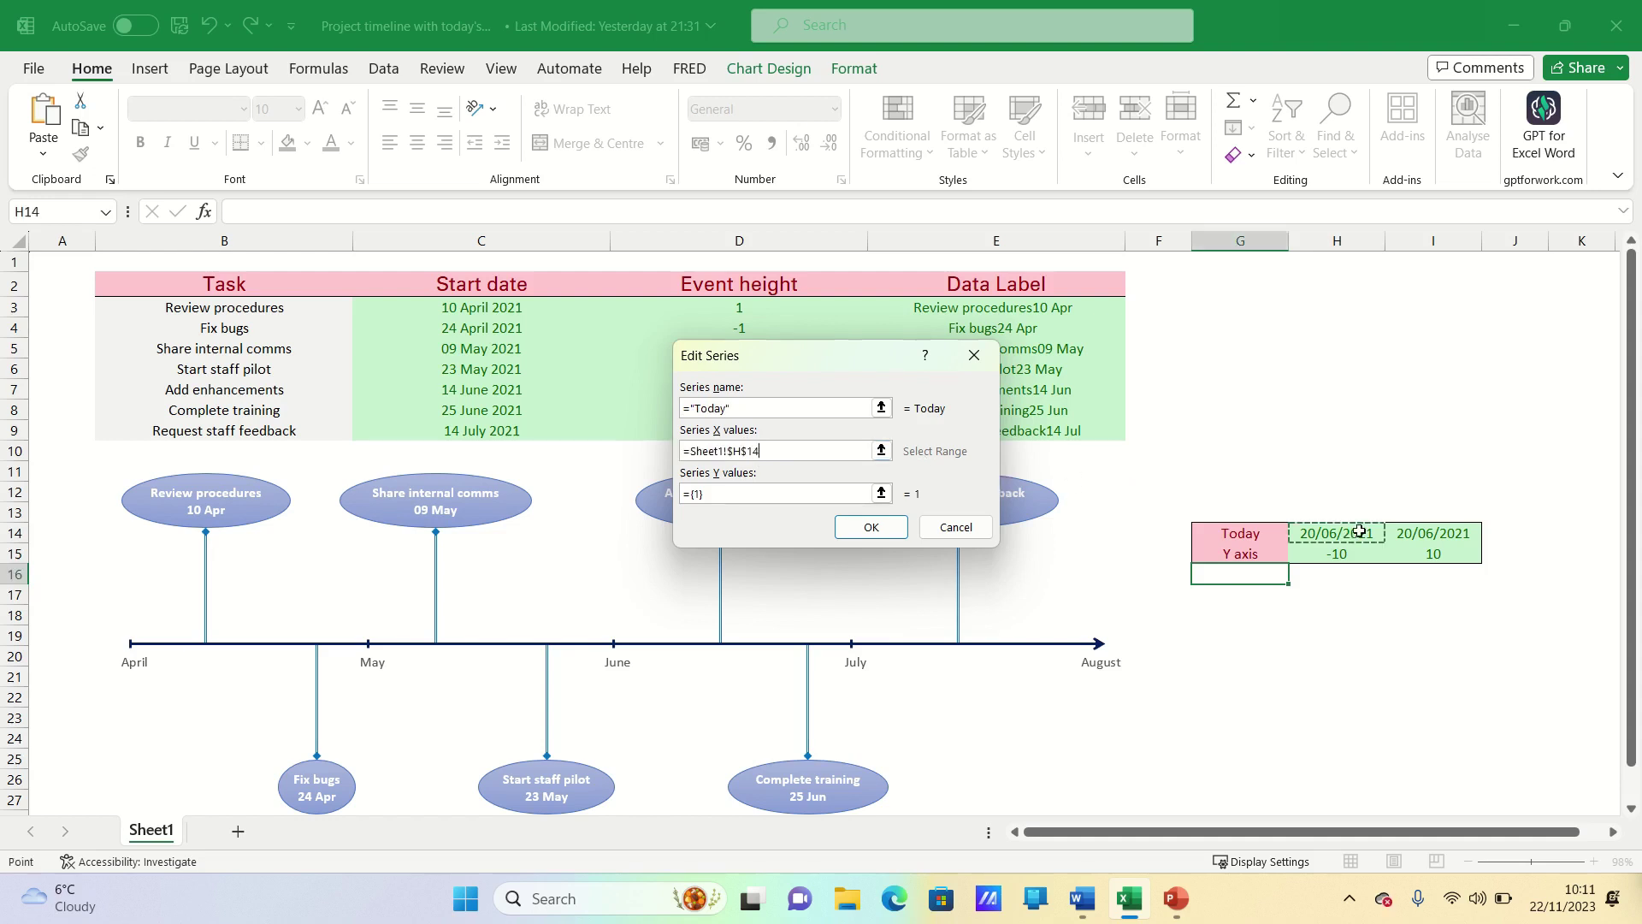
left_click_drag(1360, 531, 1440, 532)
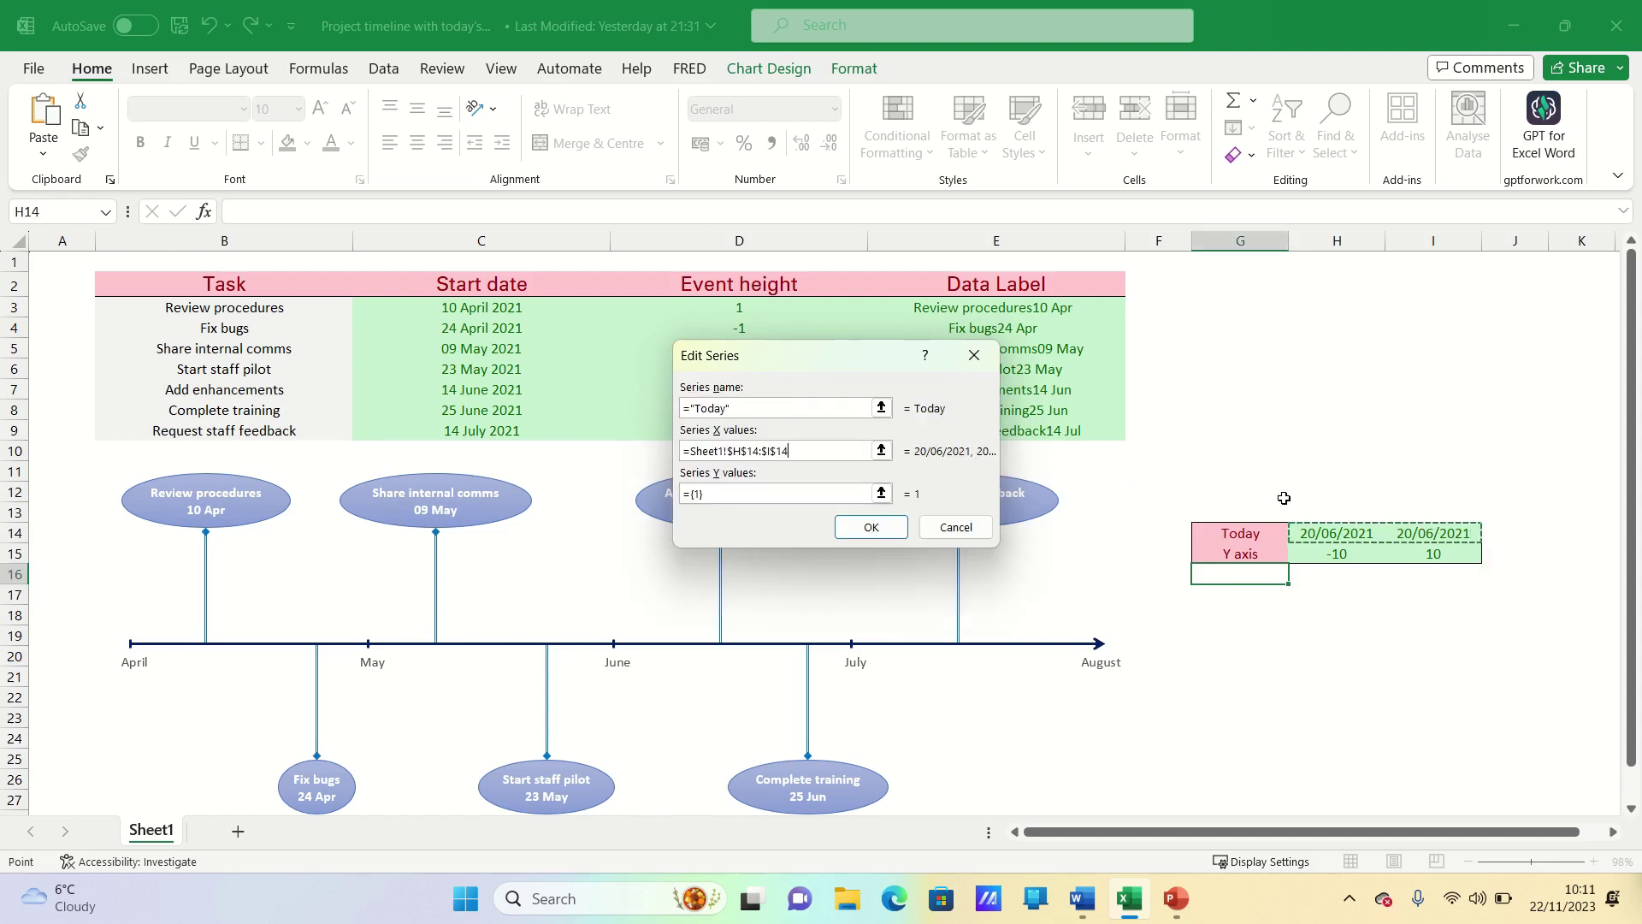
Replace the Today series' Y values with H15:I15 and apply the new data source
triple_click(824, 496)
key("BackSpace")
left_click_drag(1323, 557, 1433, 547)
left_click(888, 528)
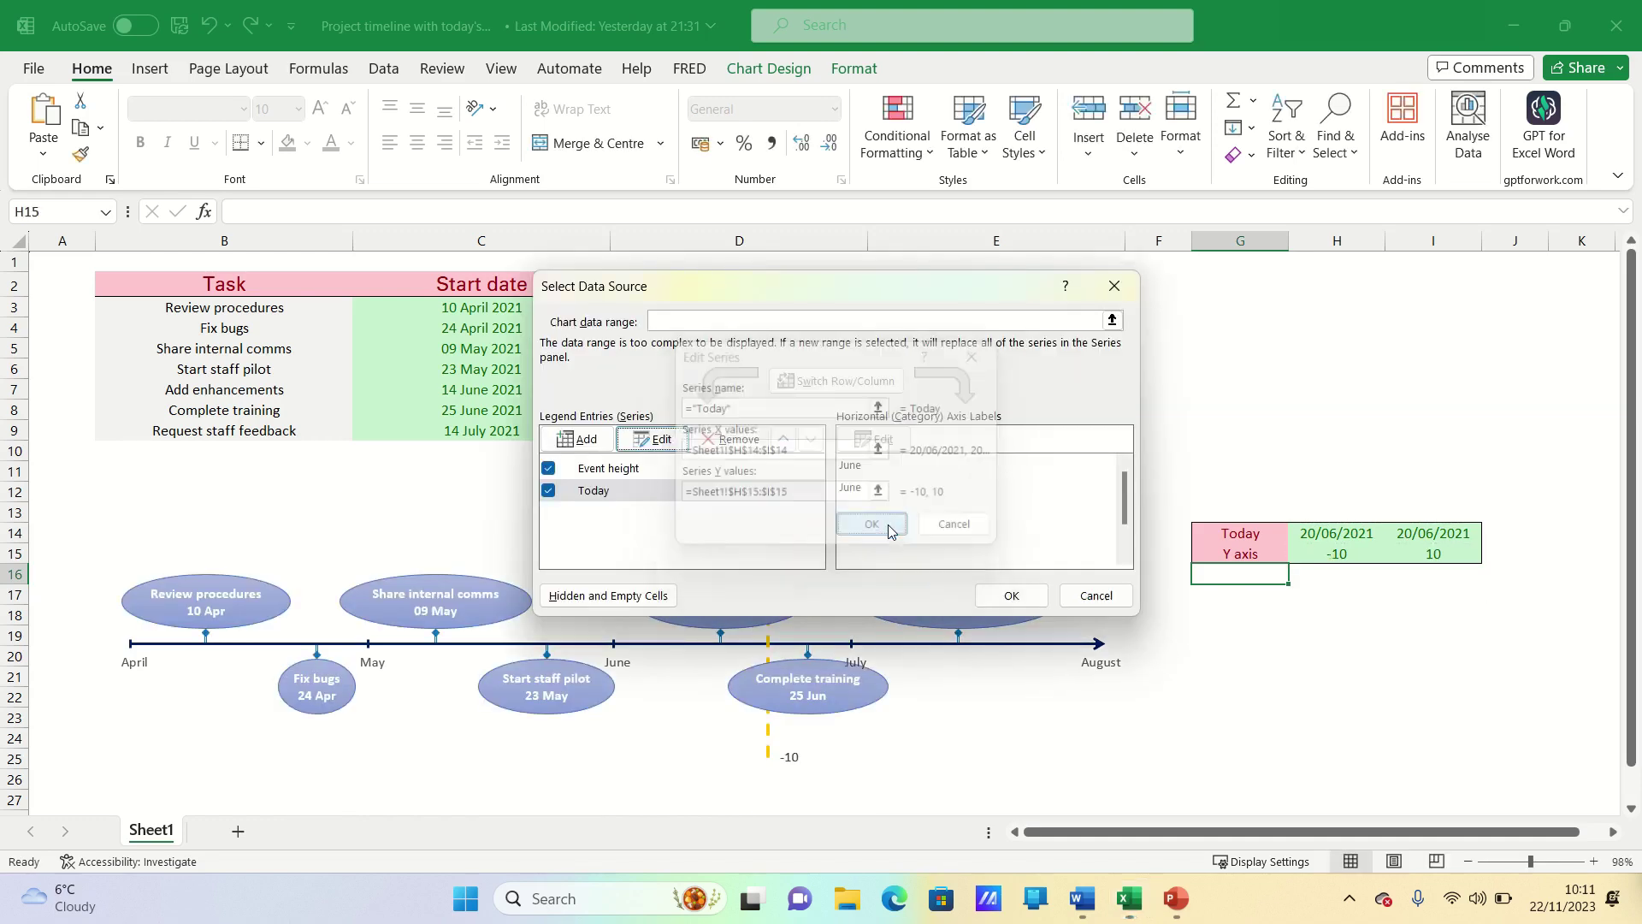
left_click(1011, 595)
key("Escape")
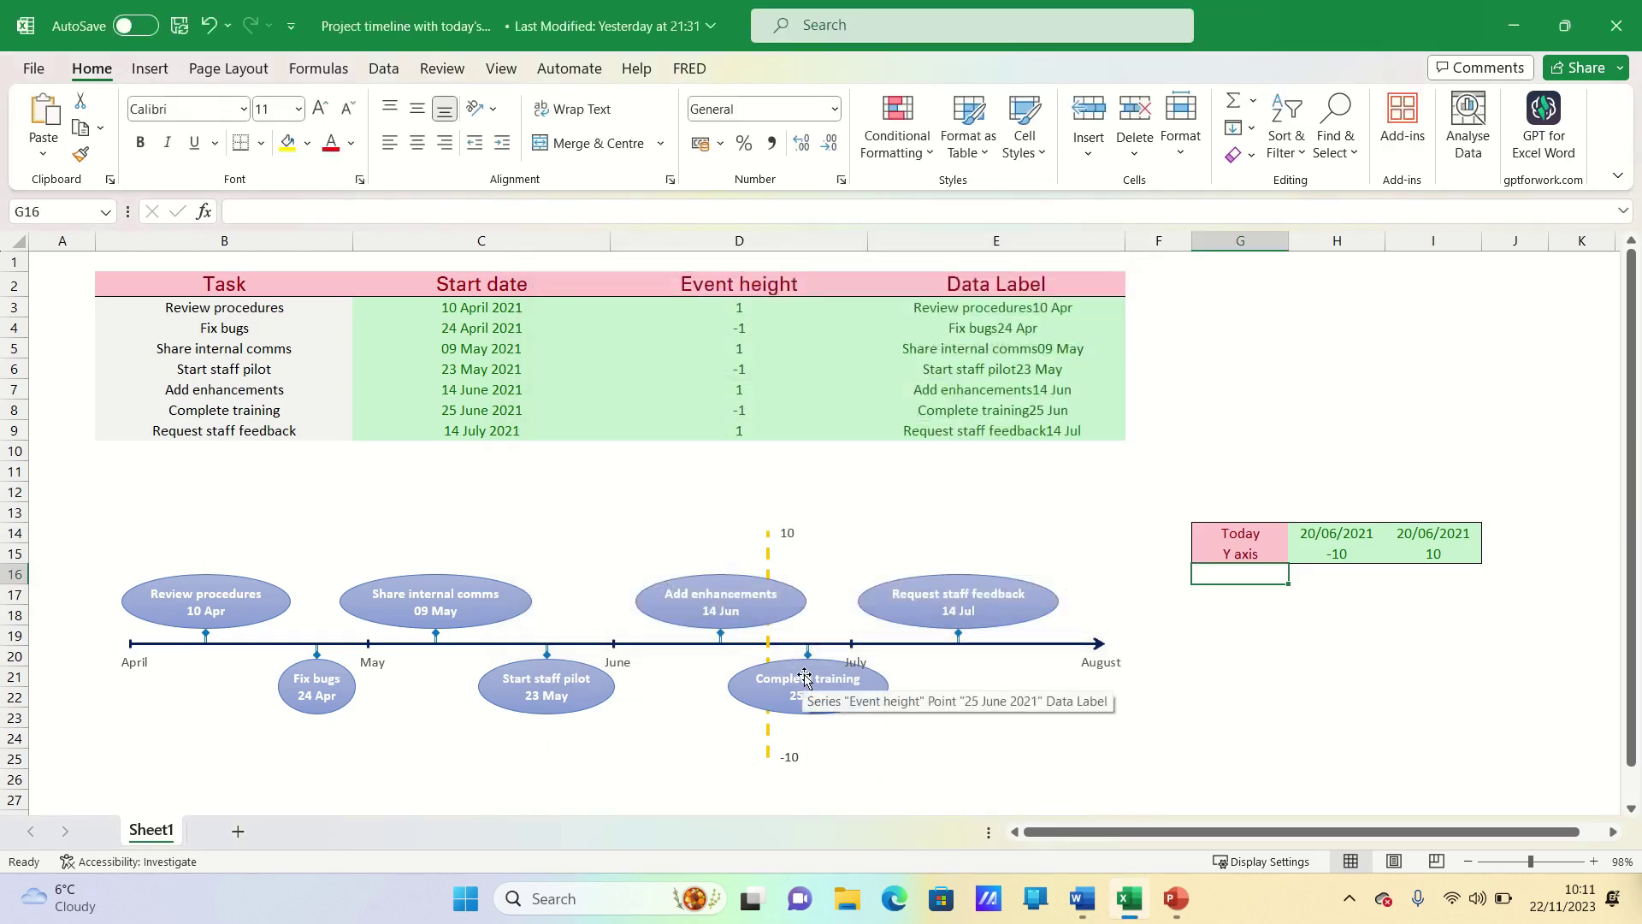
Remove the 10 and -10 labels and review the Today line's dashed gold 2.25 pt Fill & Line formatting
left_click(785, 533)
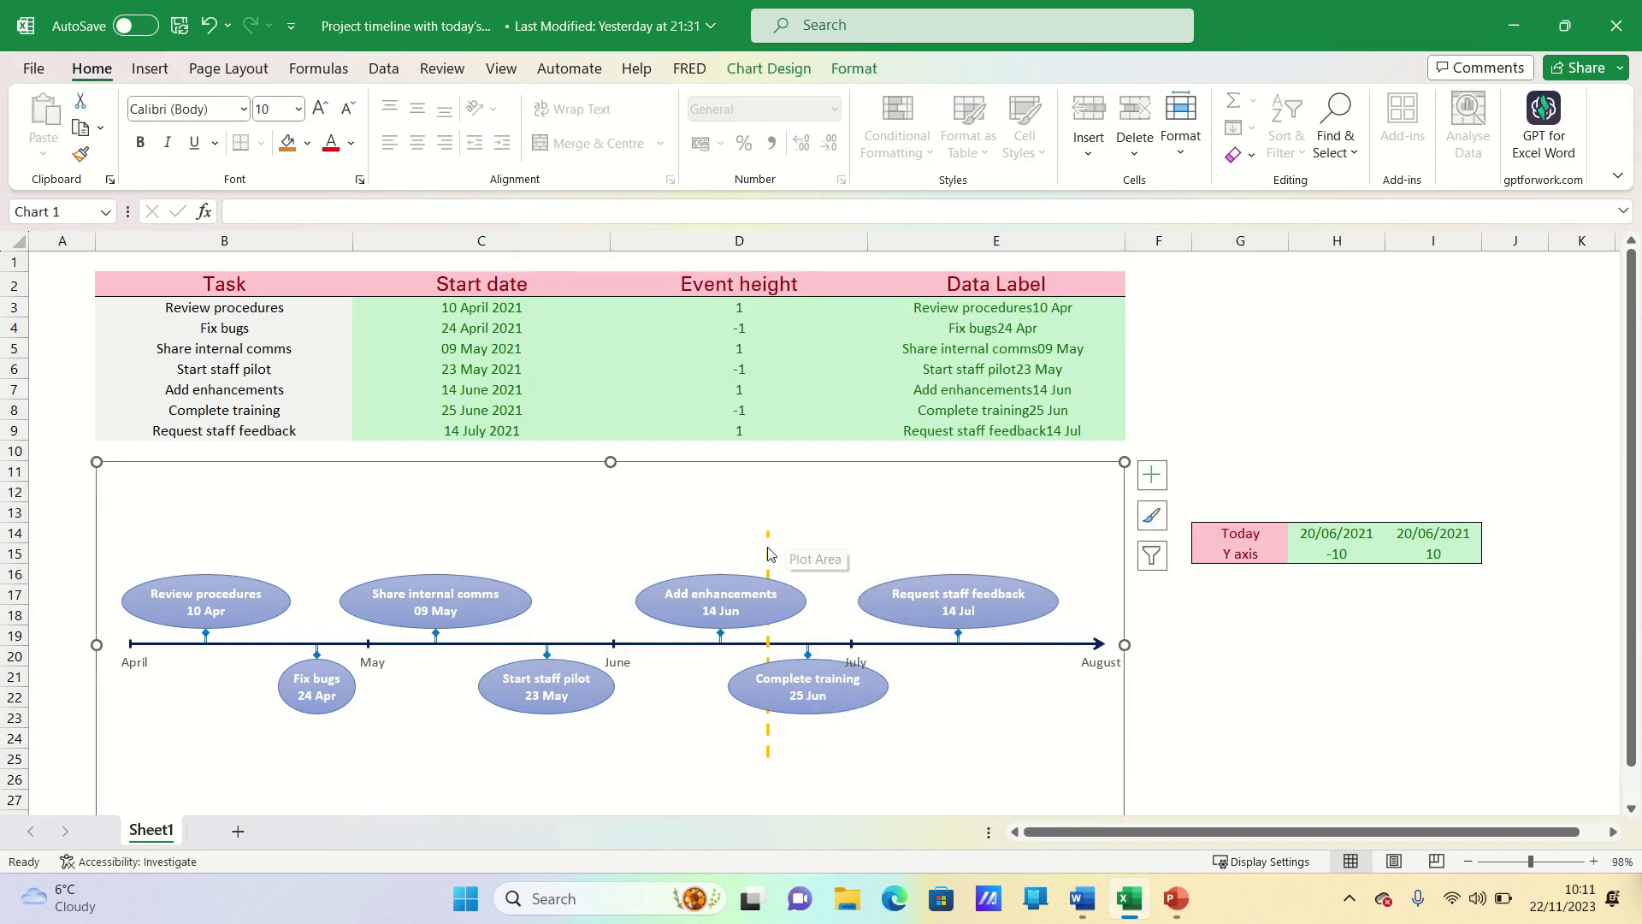
left_click(765, 553)
left_click(768, 562)
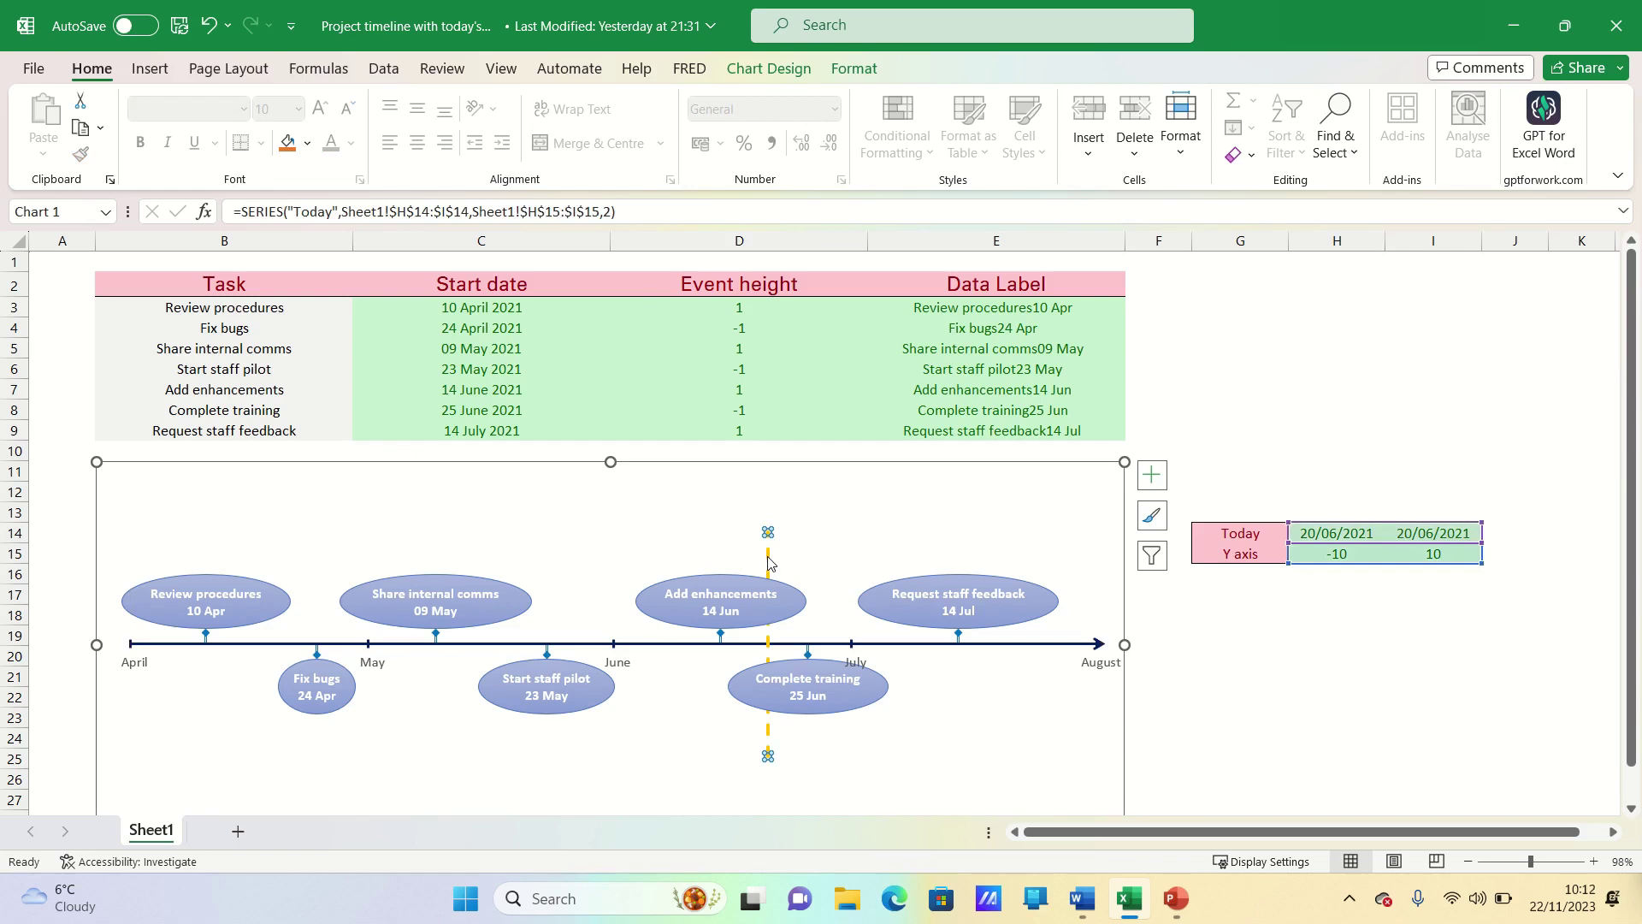
right_click(768, 561)
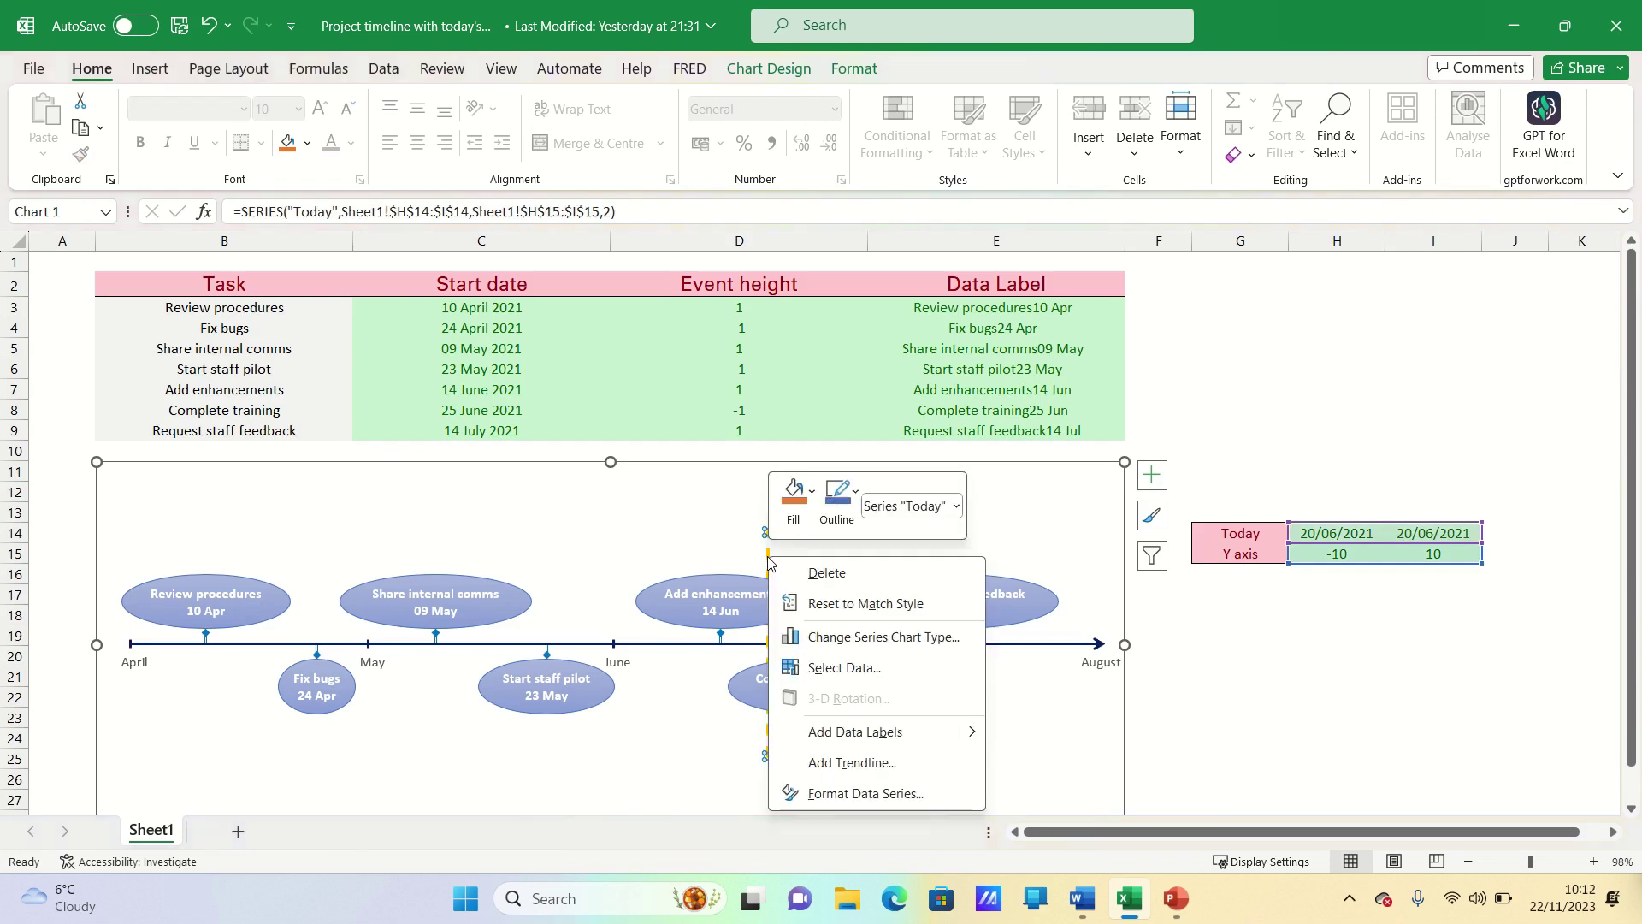
left_click(863, 794)
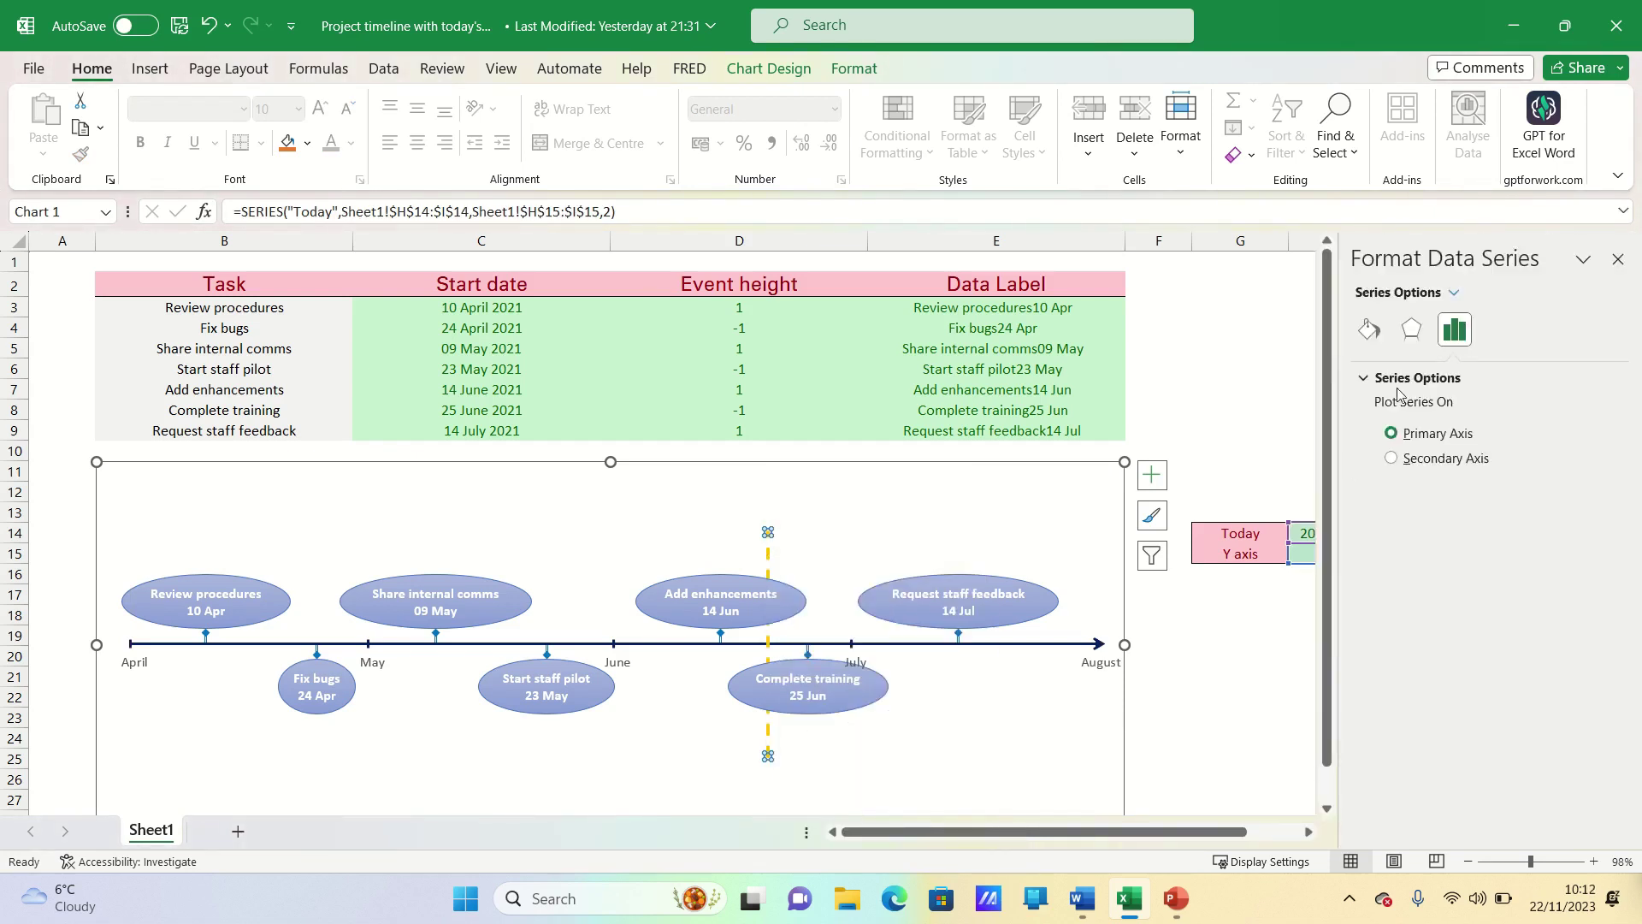
left_click(1369, 330)
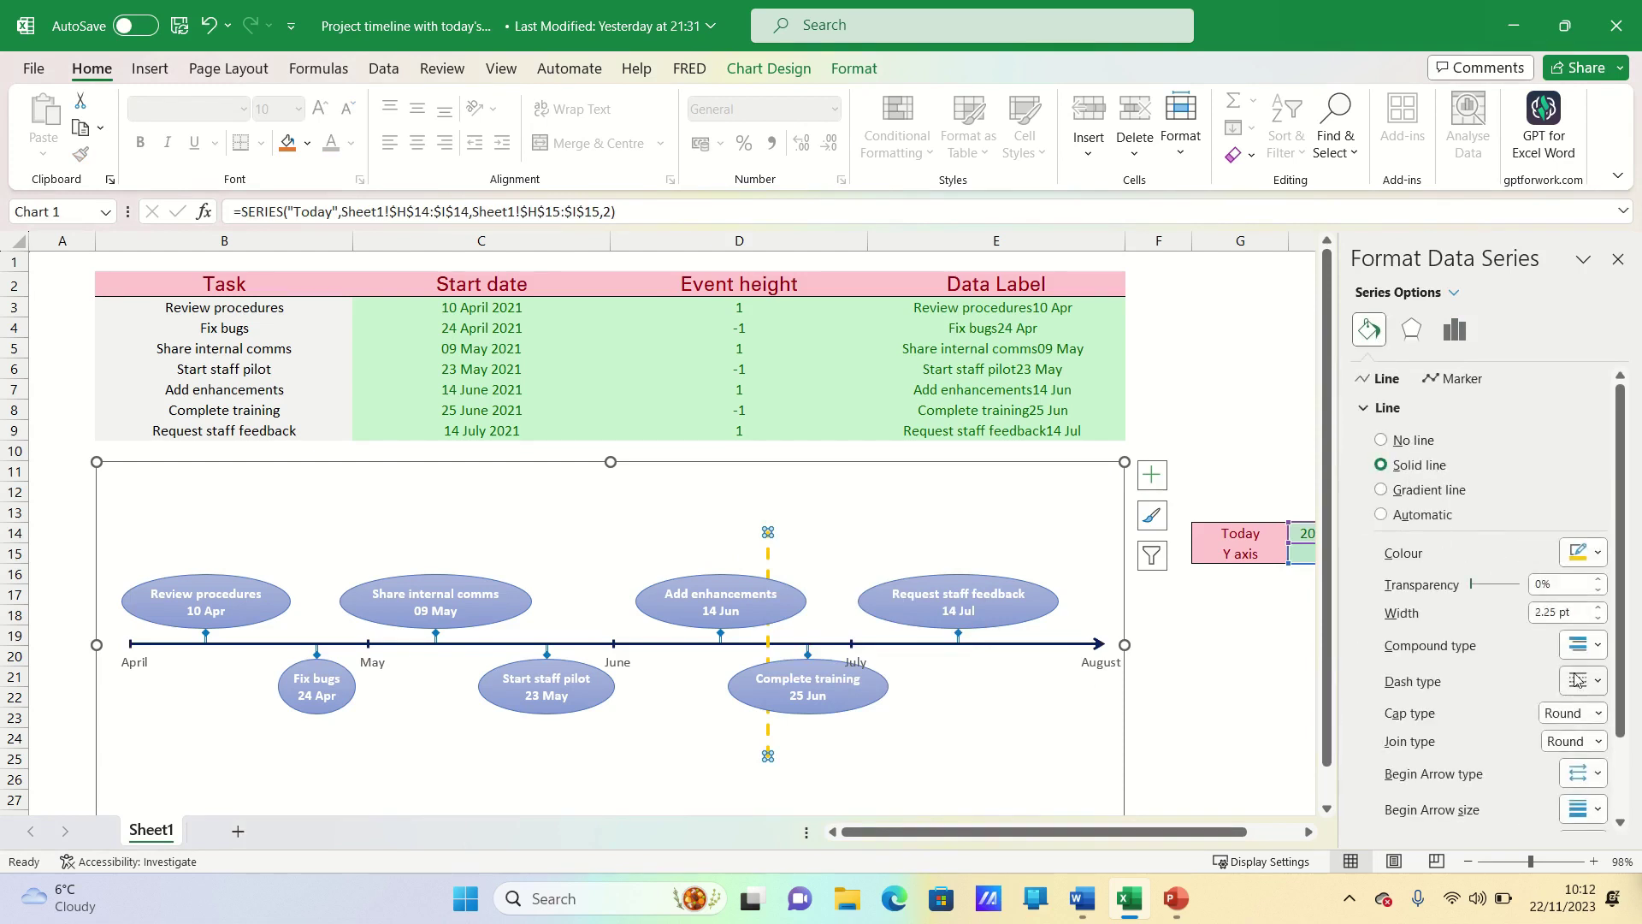
left_click(1624, 268)
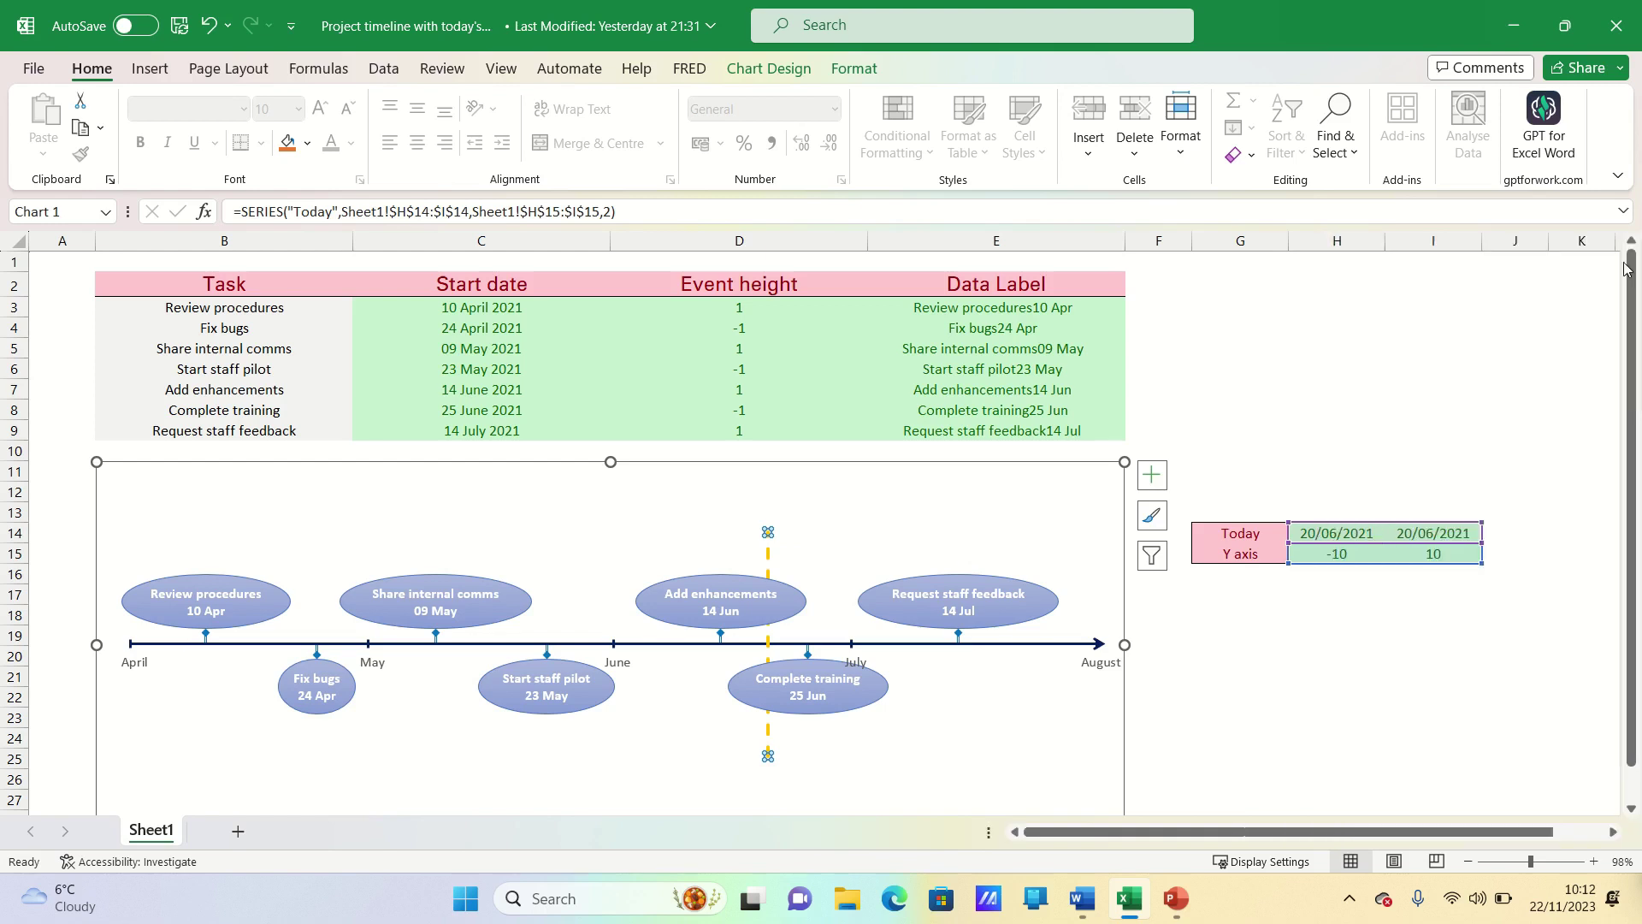
left_click(1248, 585)
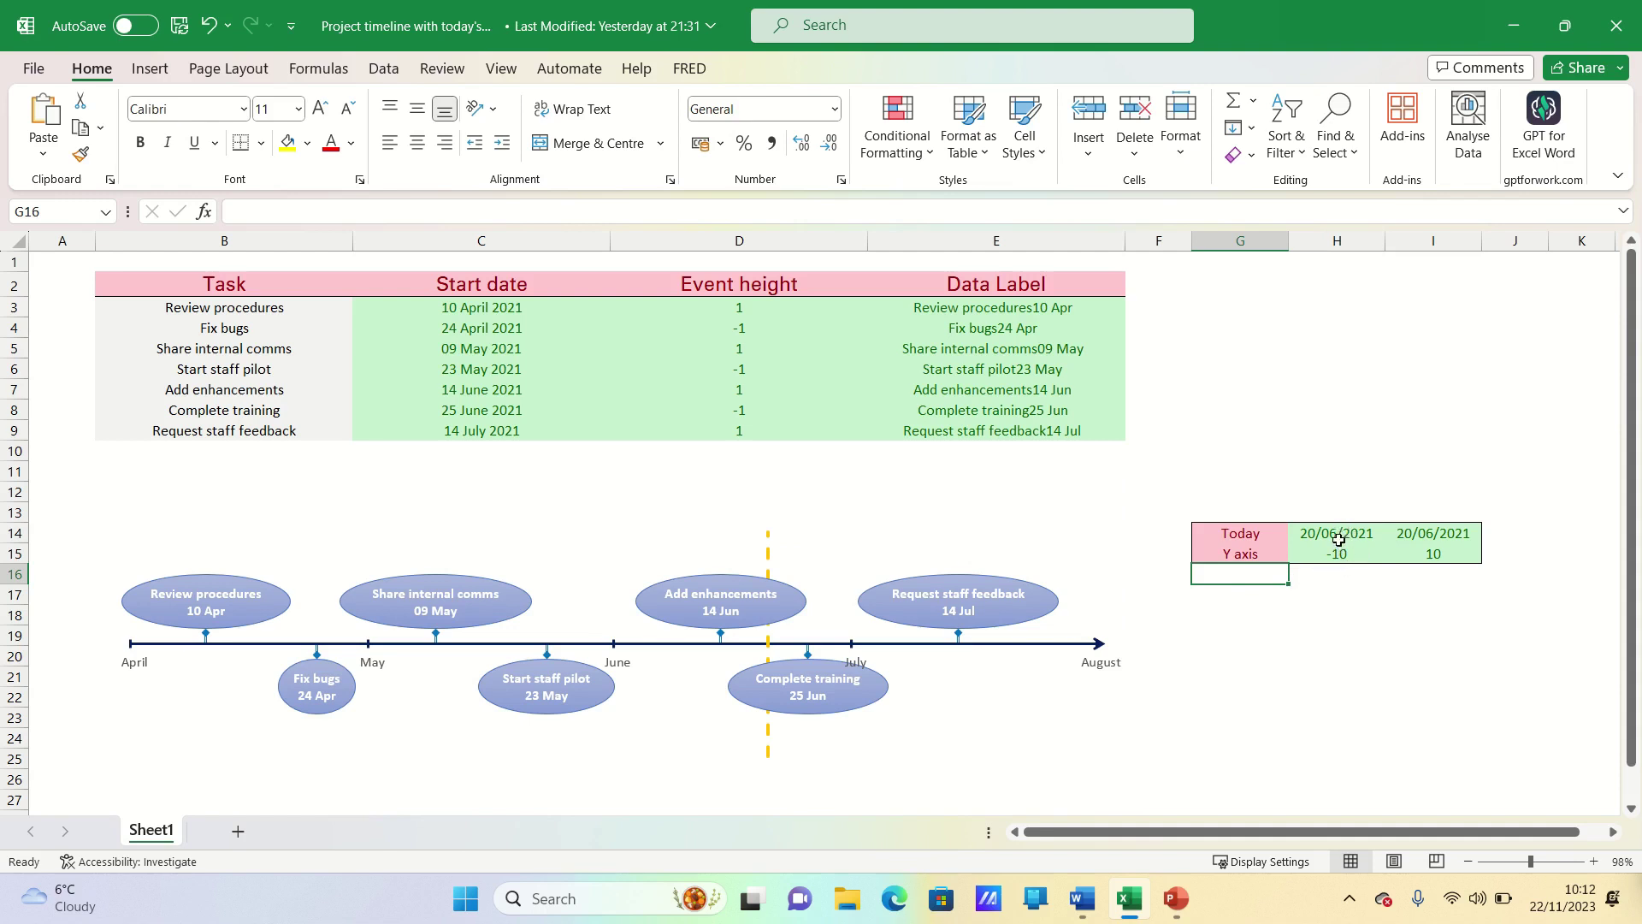
Change the Today date in H14 to 20/05/2021, then verify that I14 follows it and H15 still holds -10
key("ctrl+z")
key("Right")
key("Up")
key("Up")
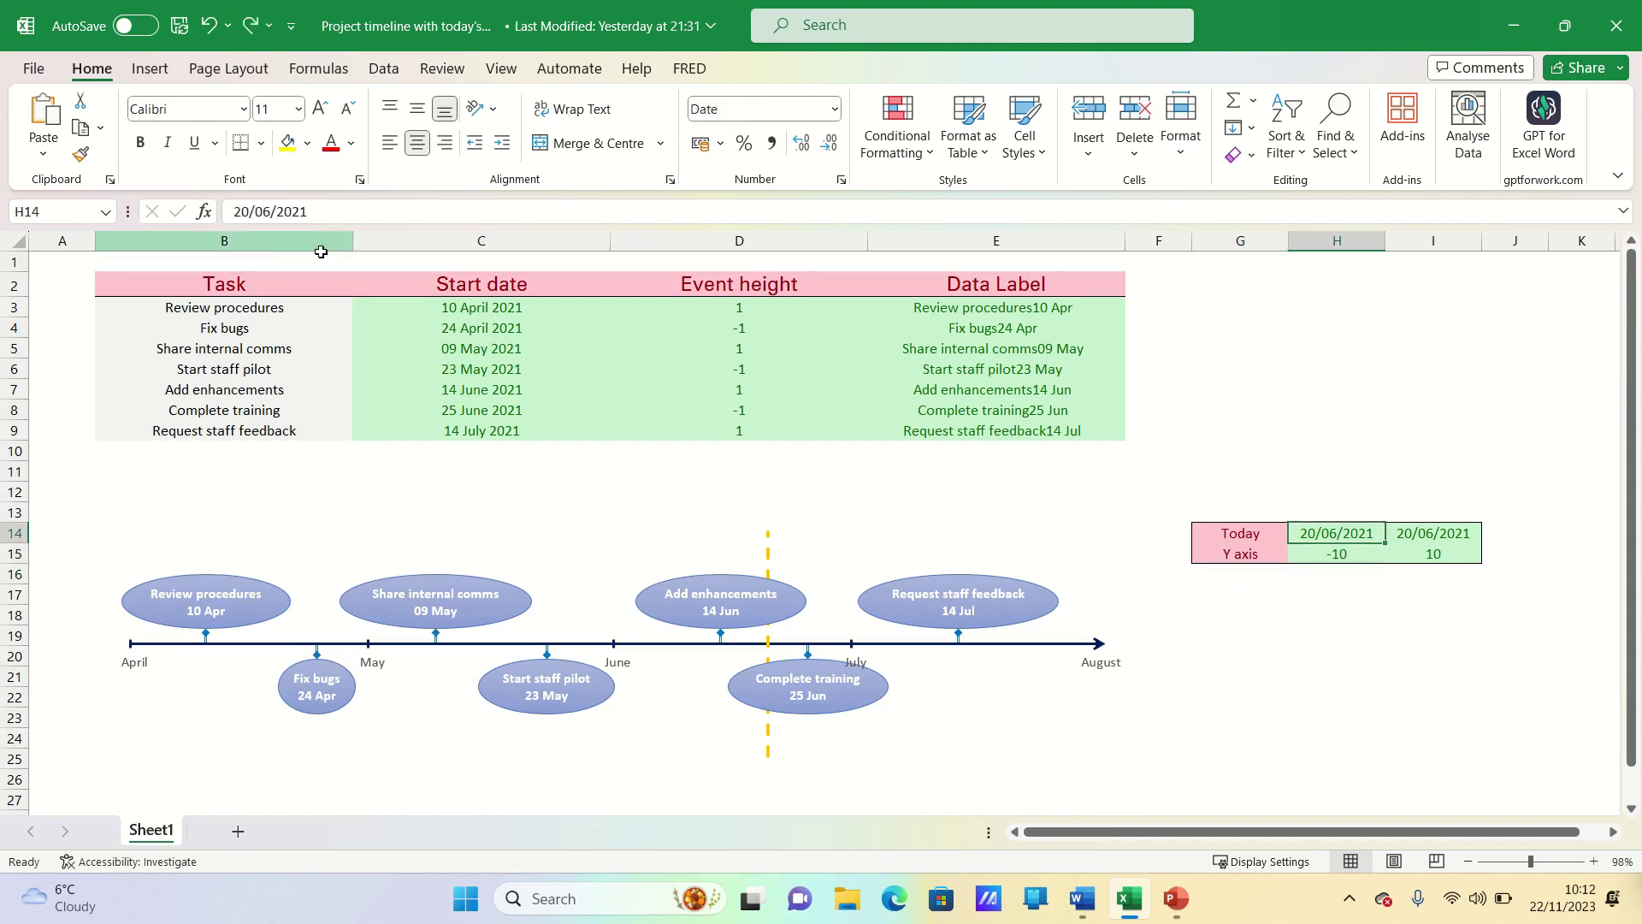
left_click(274, 216)
key("BackSpace")
type("5")
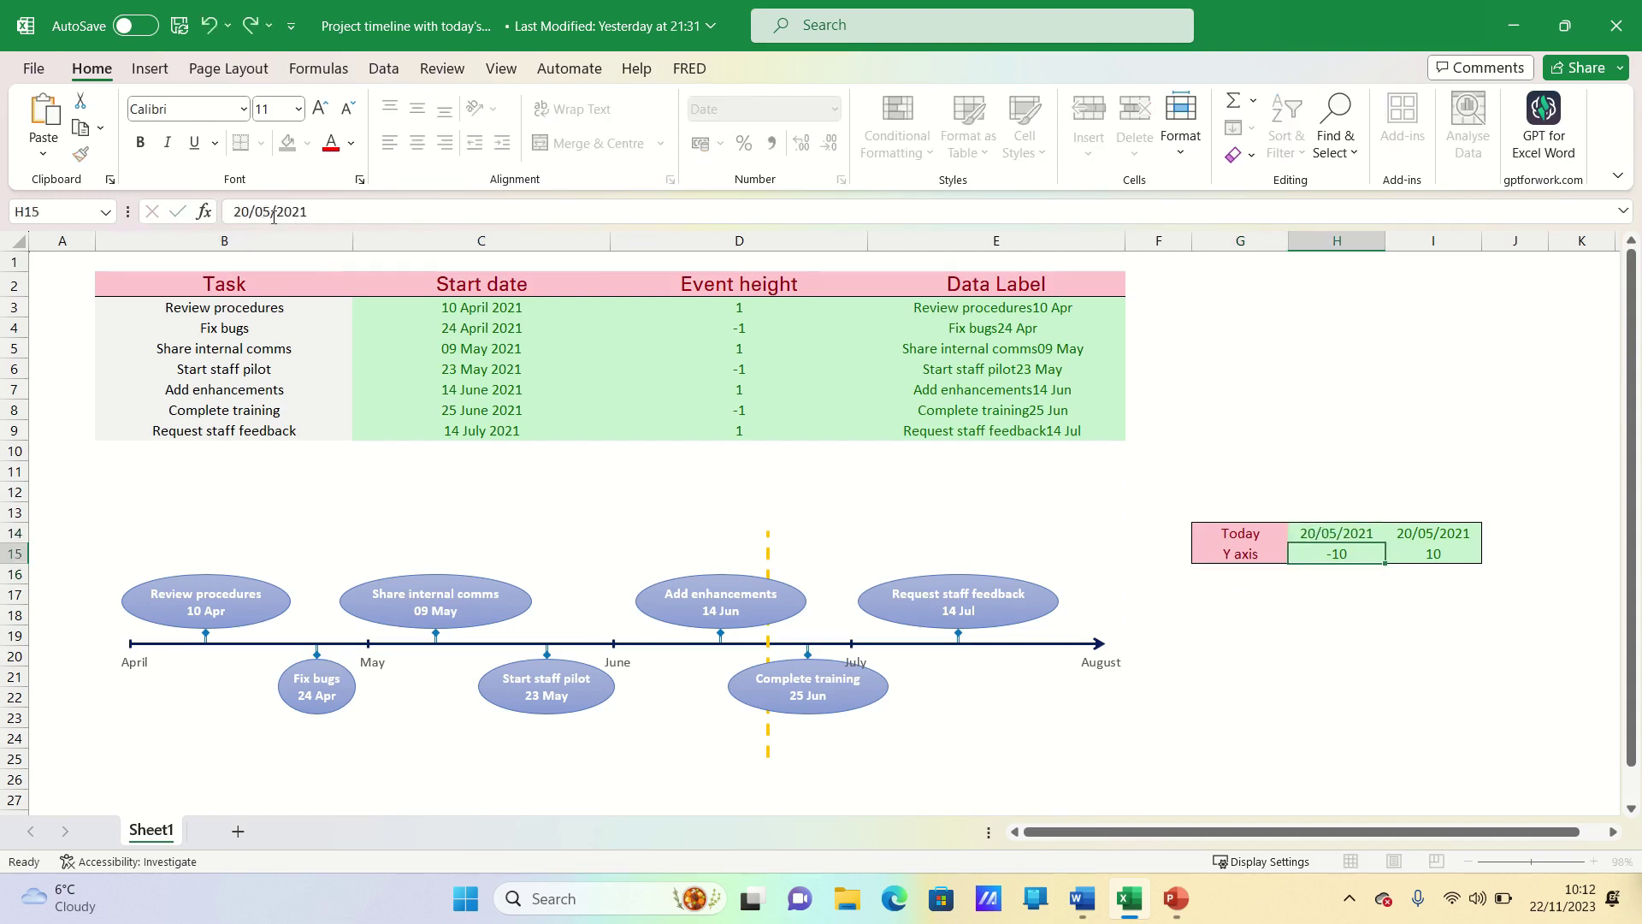
key("Return")
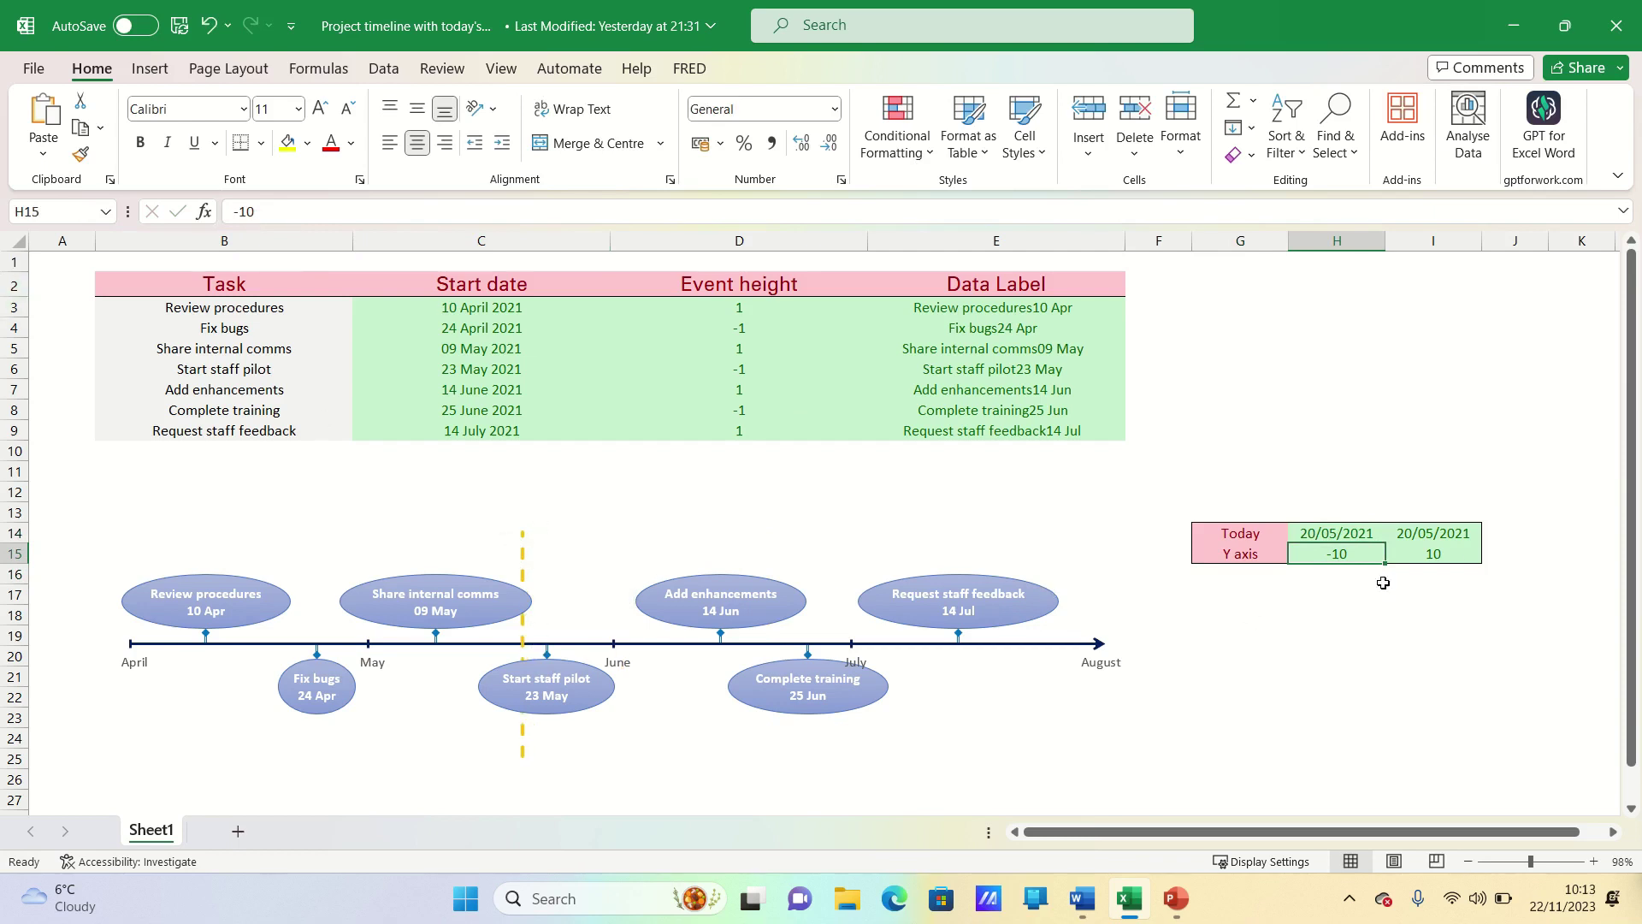
left_click(1442, 533)
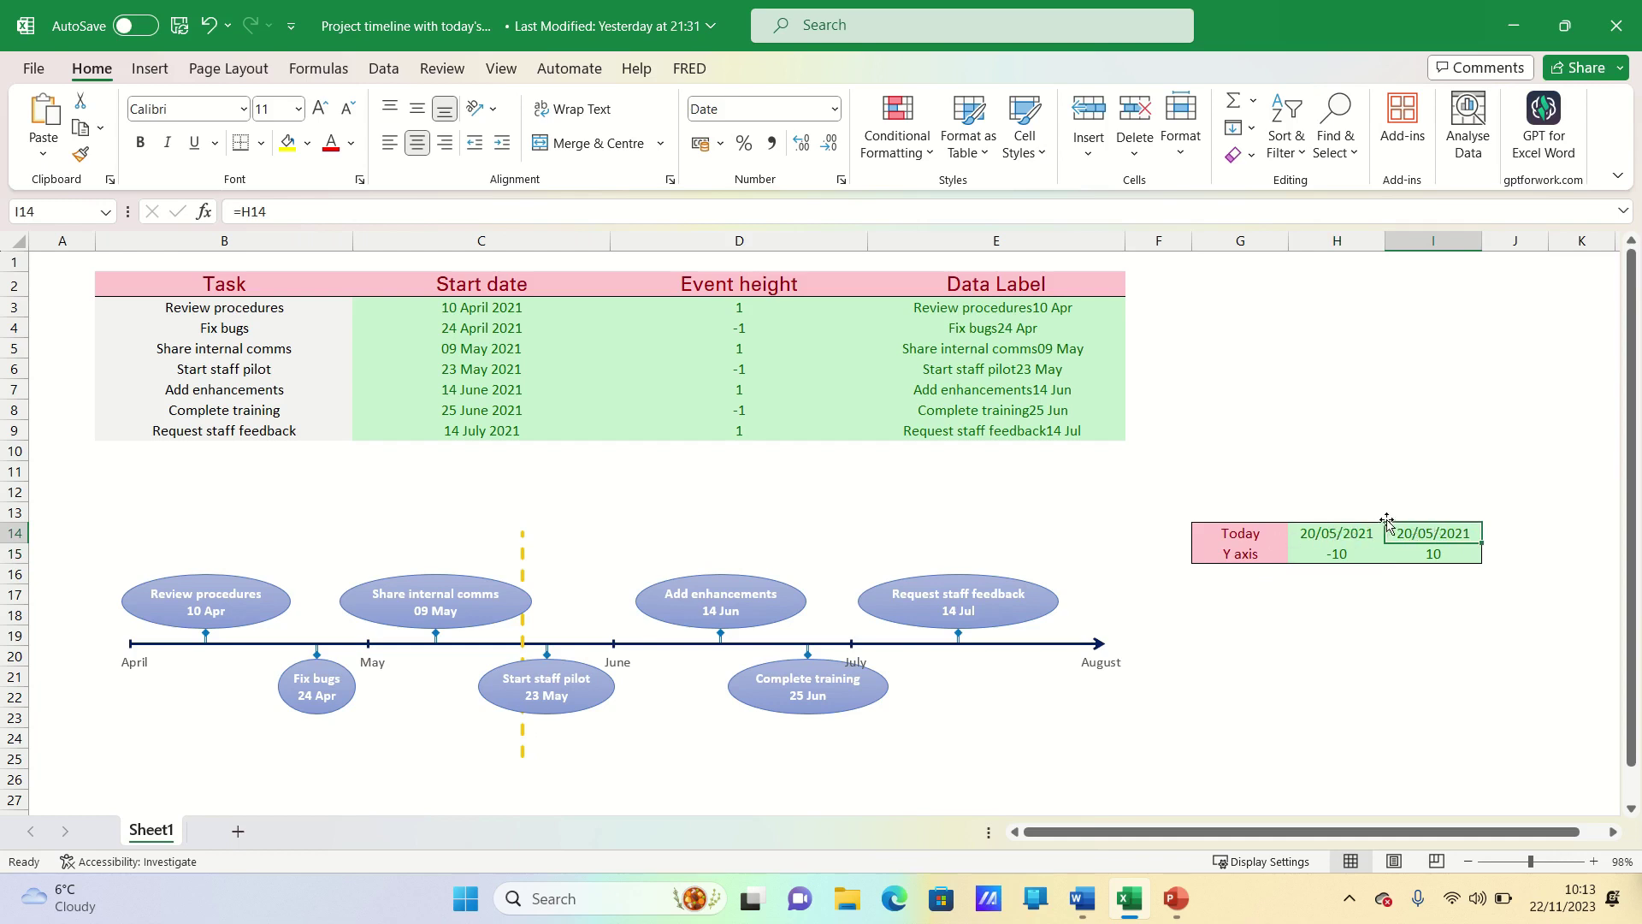
left_click(1356, 553)
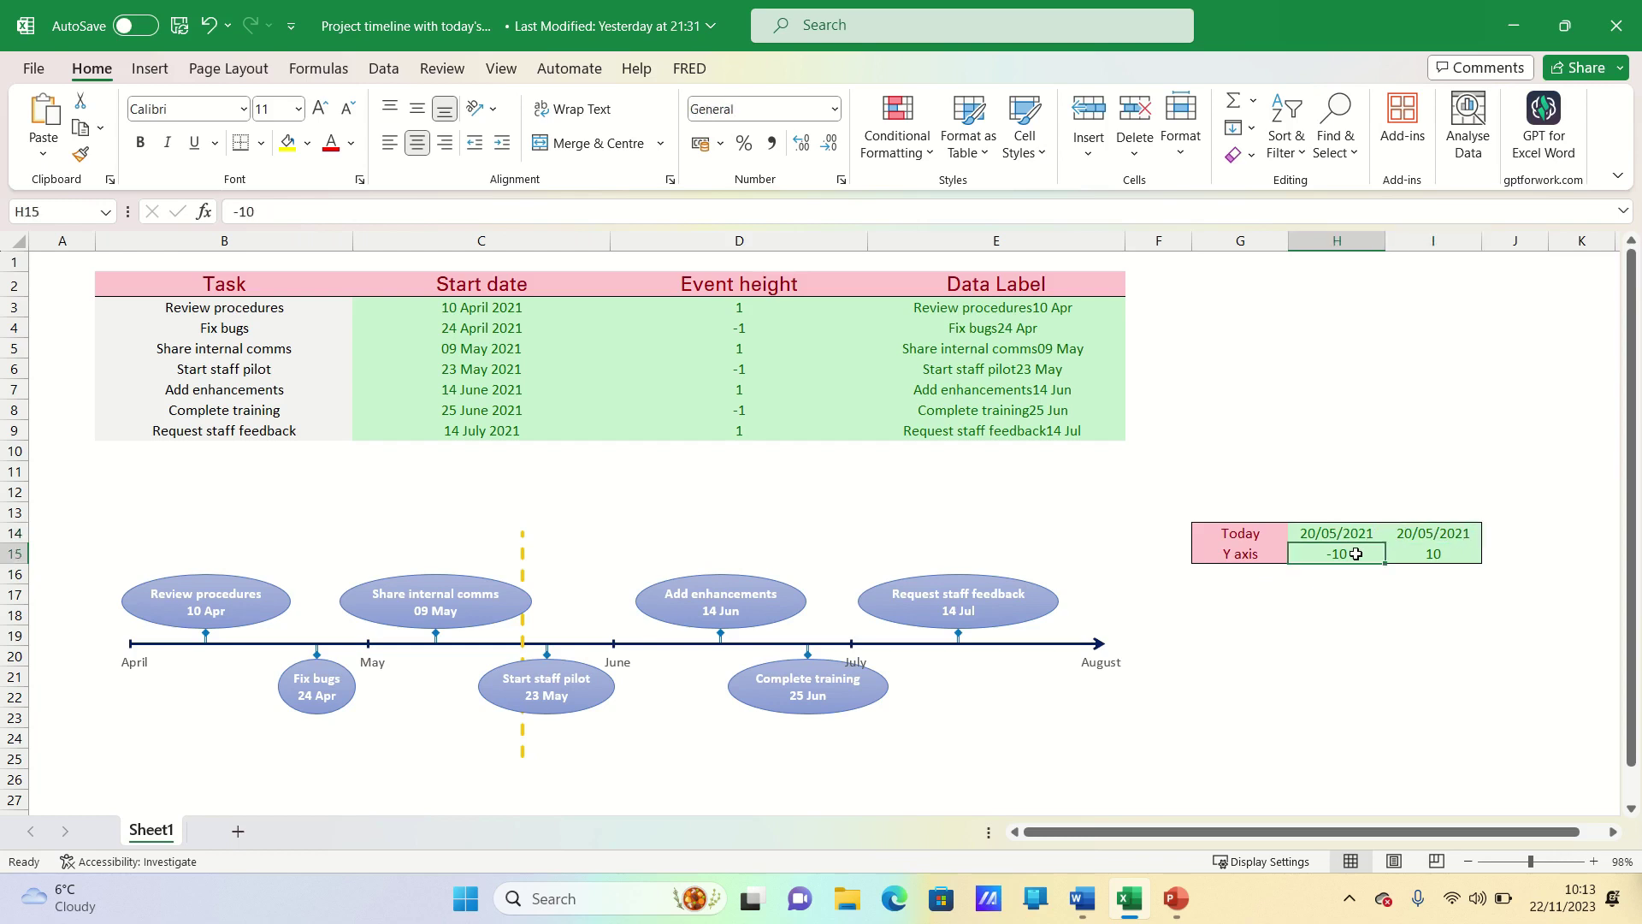